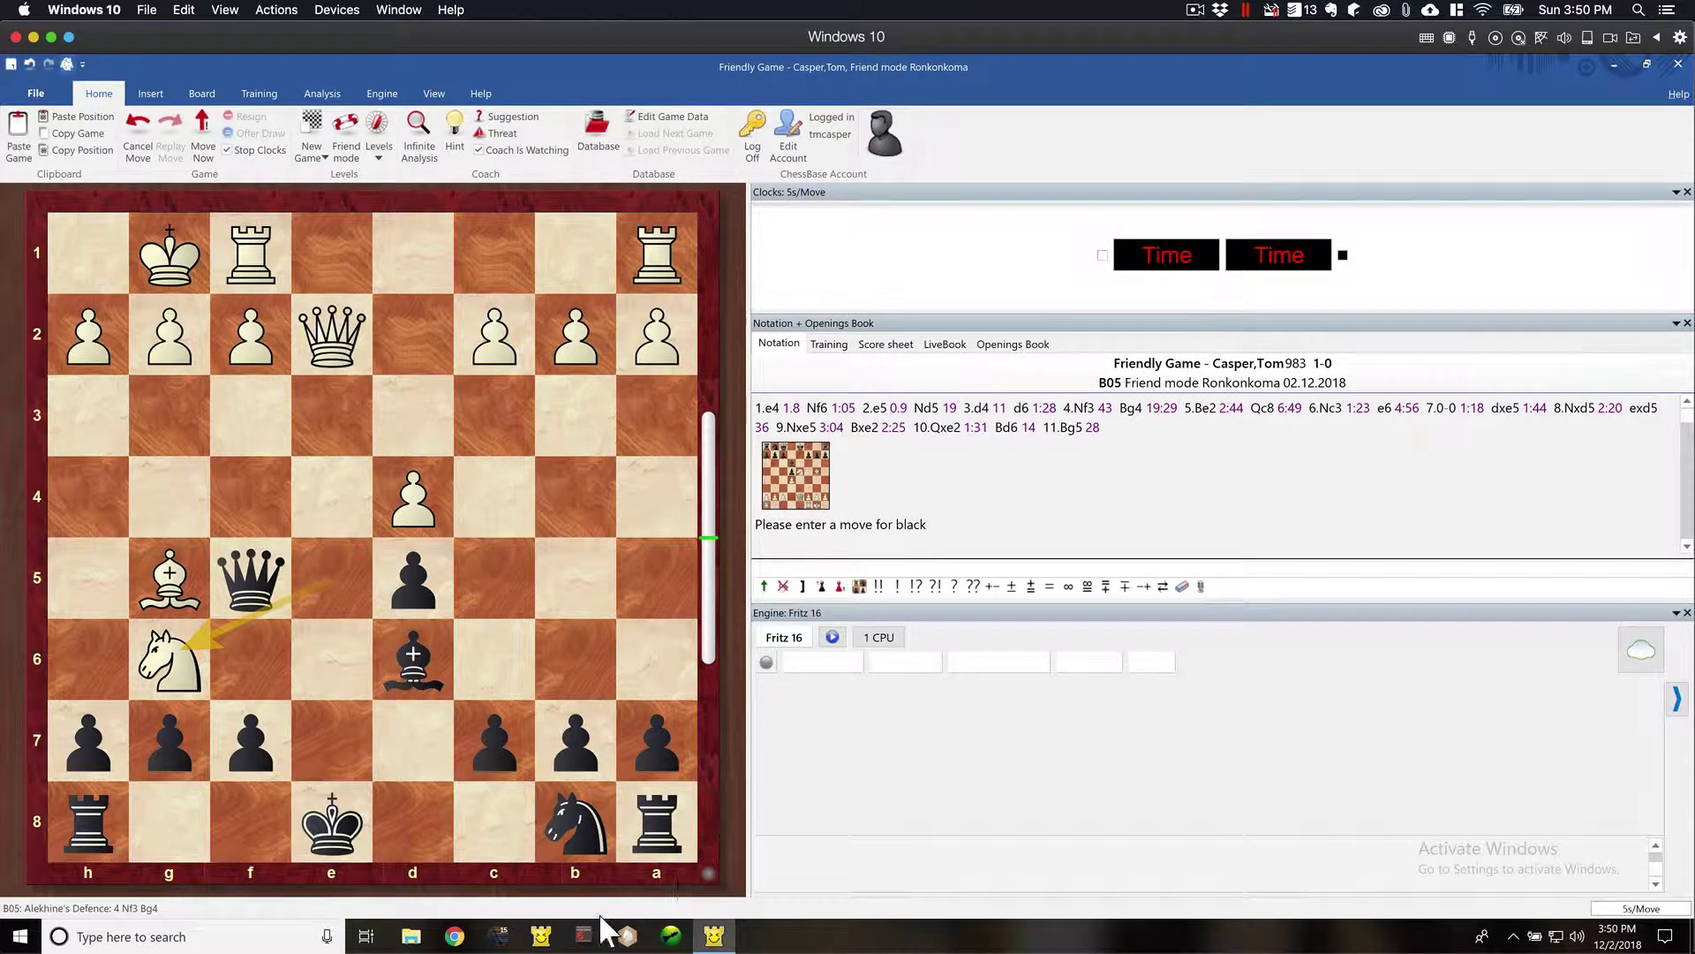
click(507, 936)
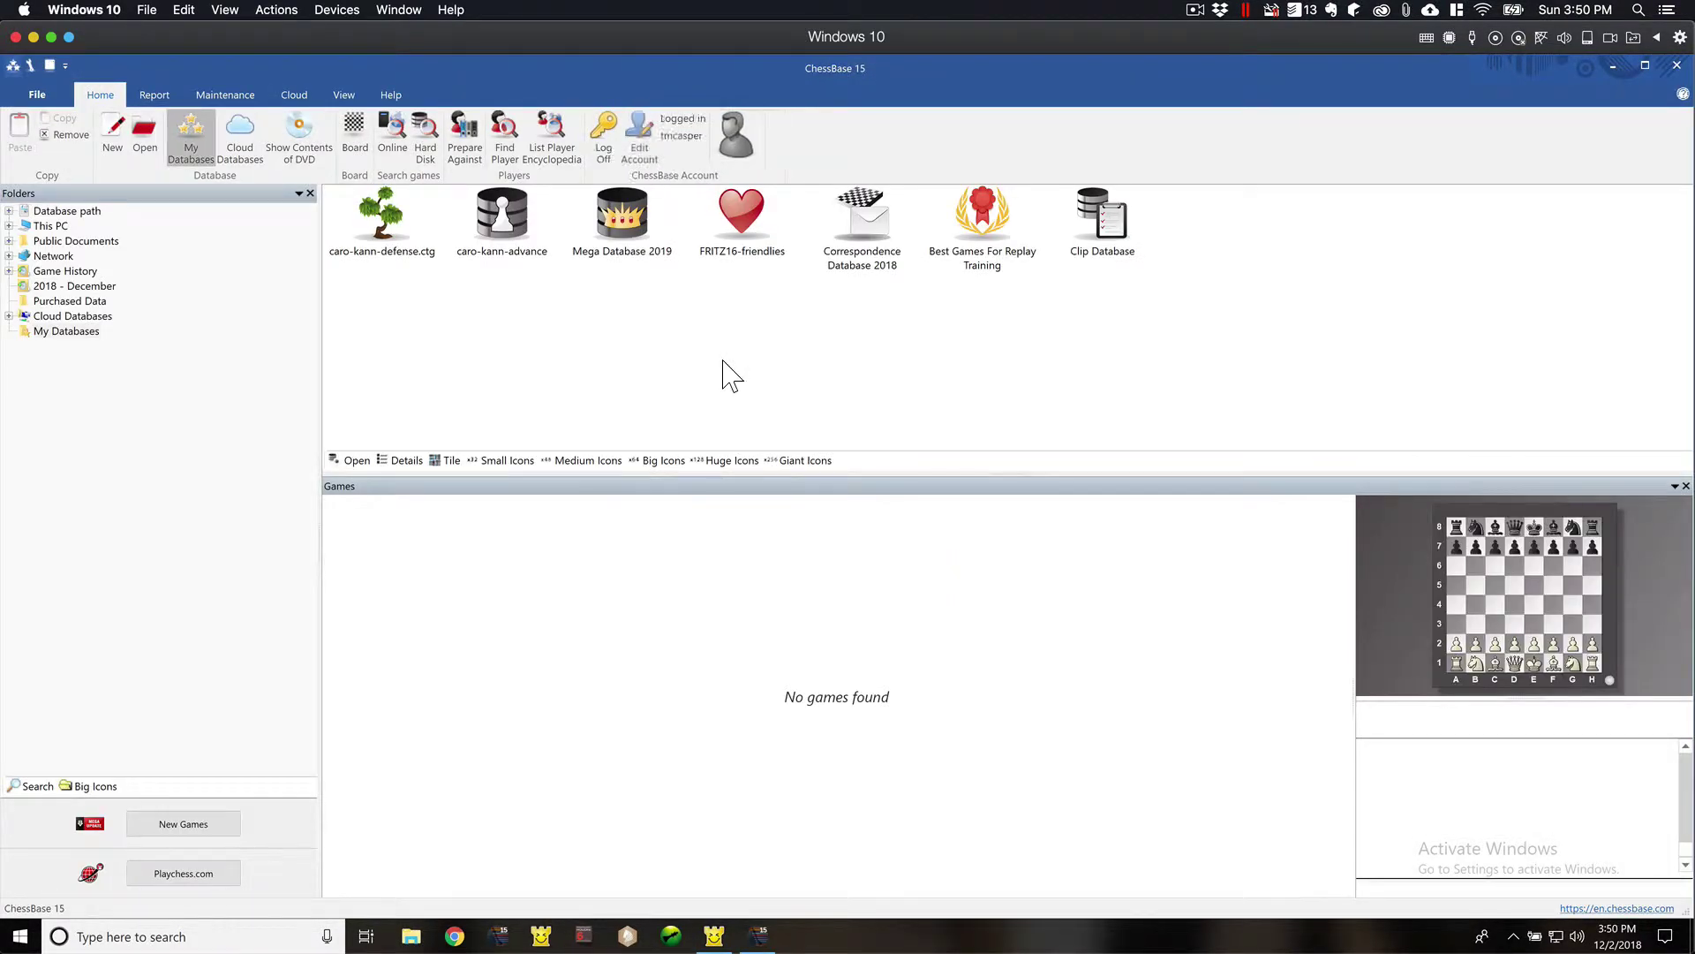
click(747, 235)
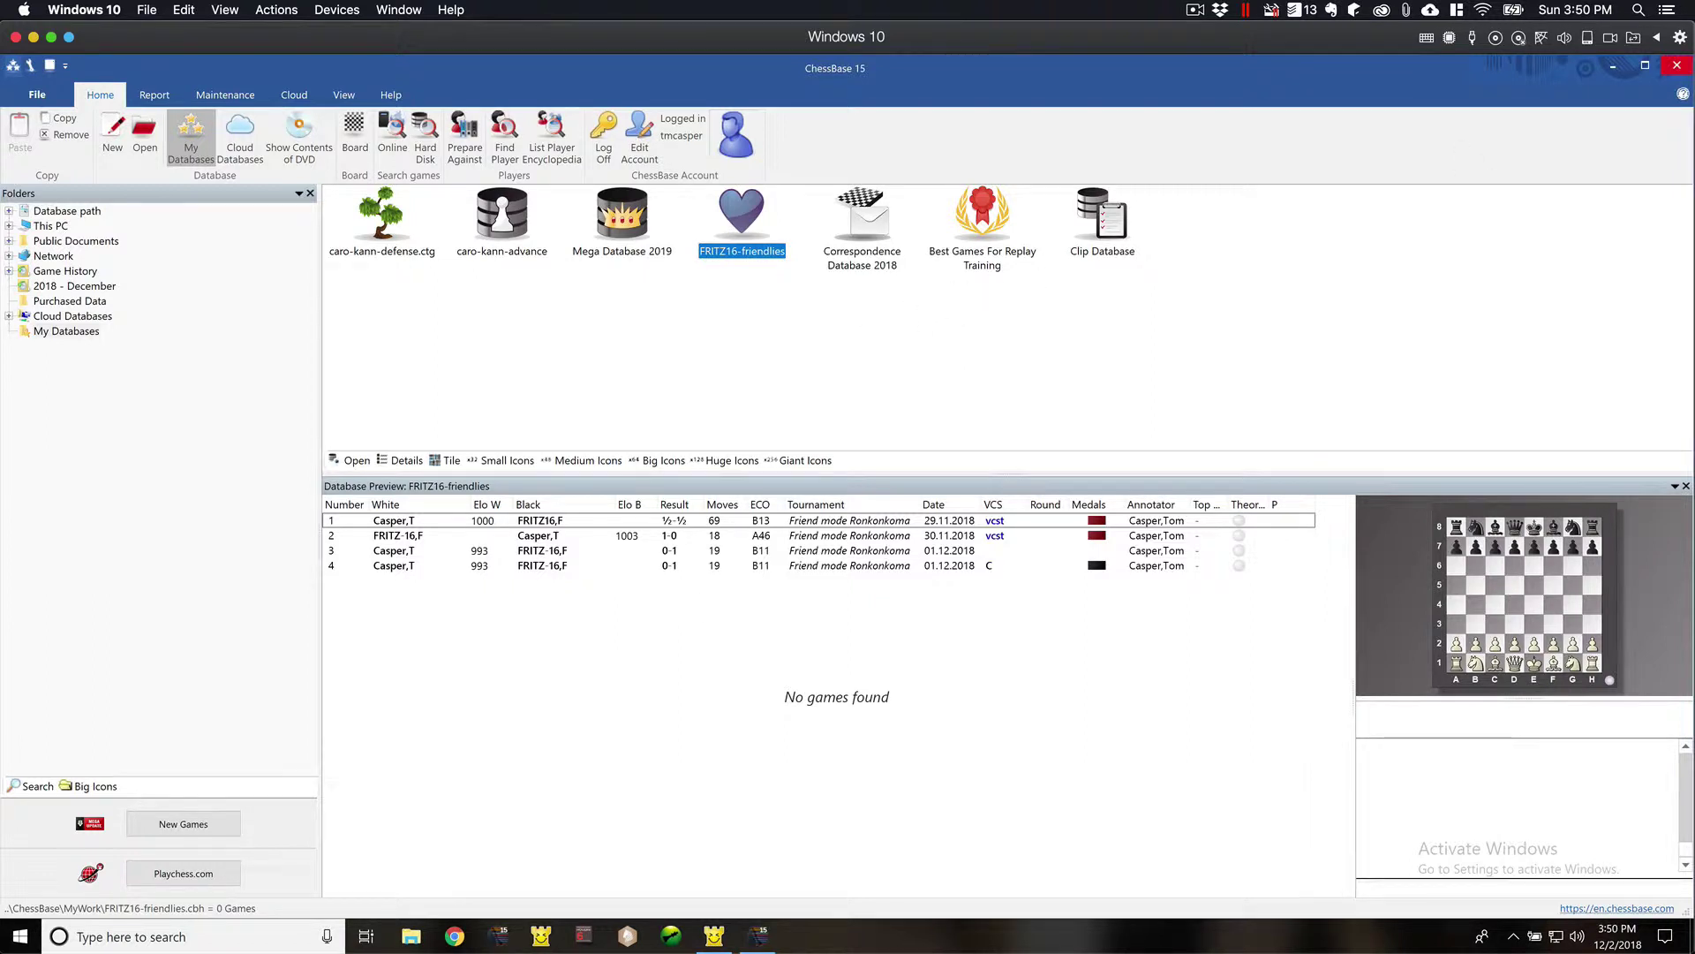
click(1684, 66)
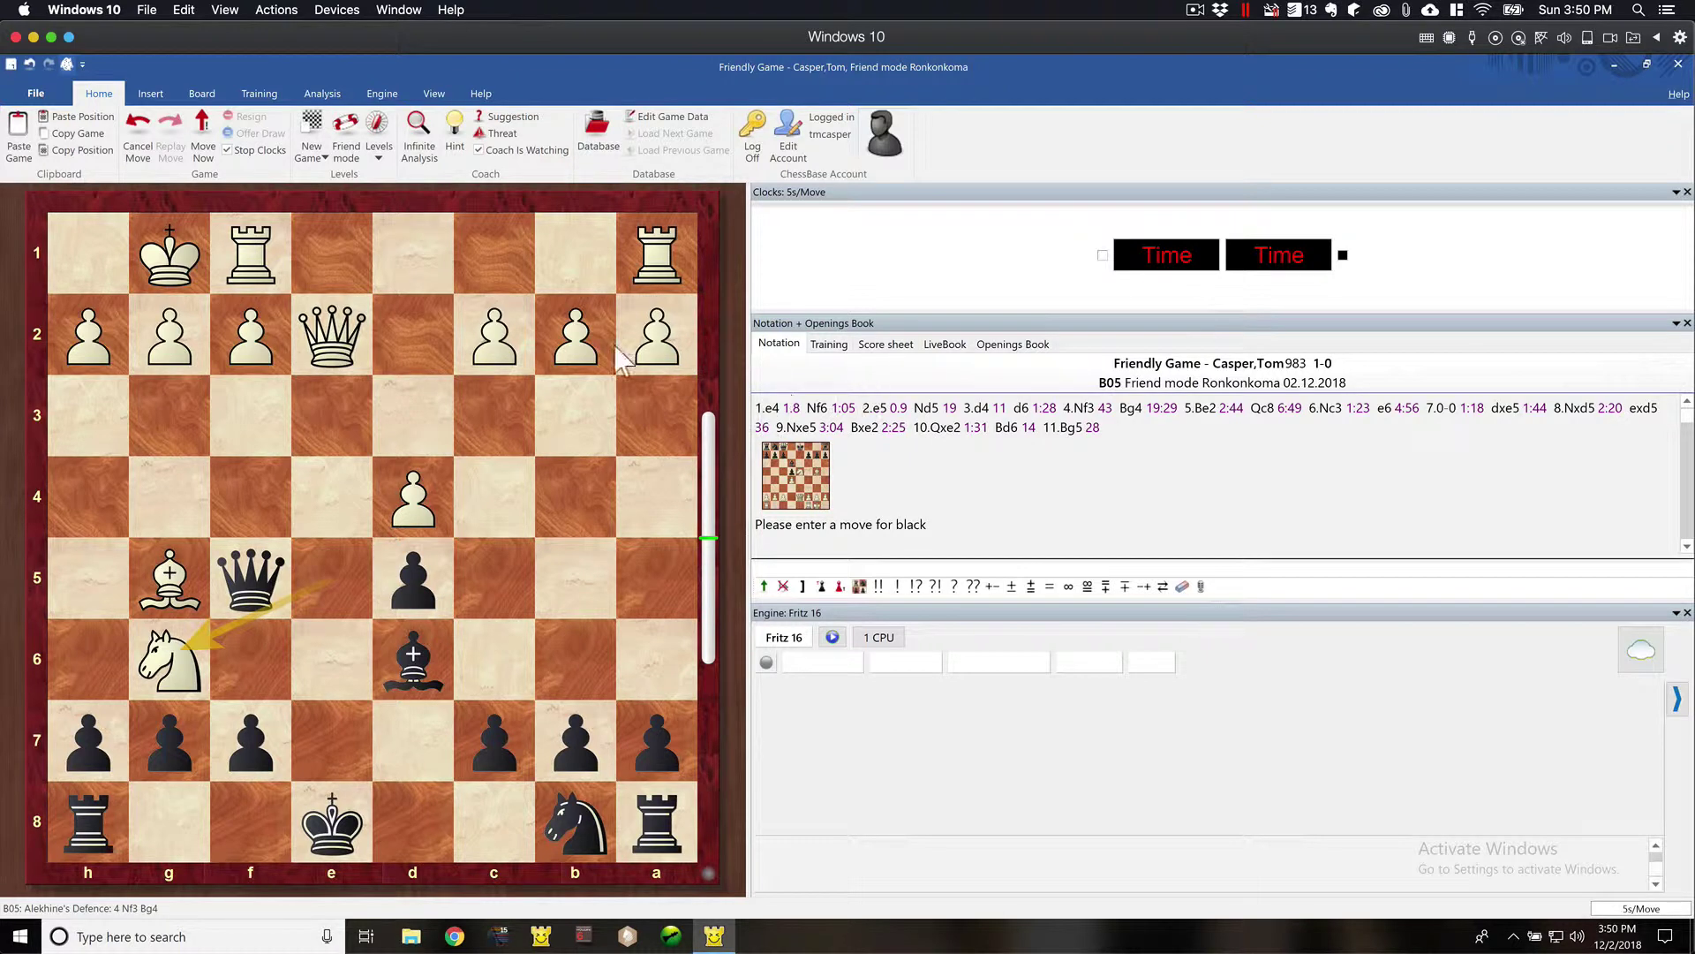
- Save the finished game to FRITZ16-friendlies with White entered as FRITZ-16, Friendly
click(36, 98)
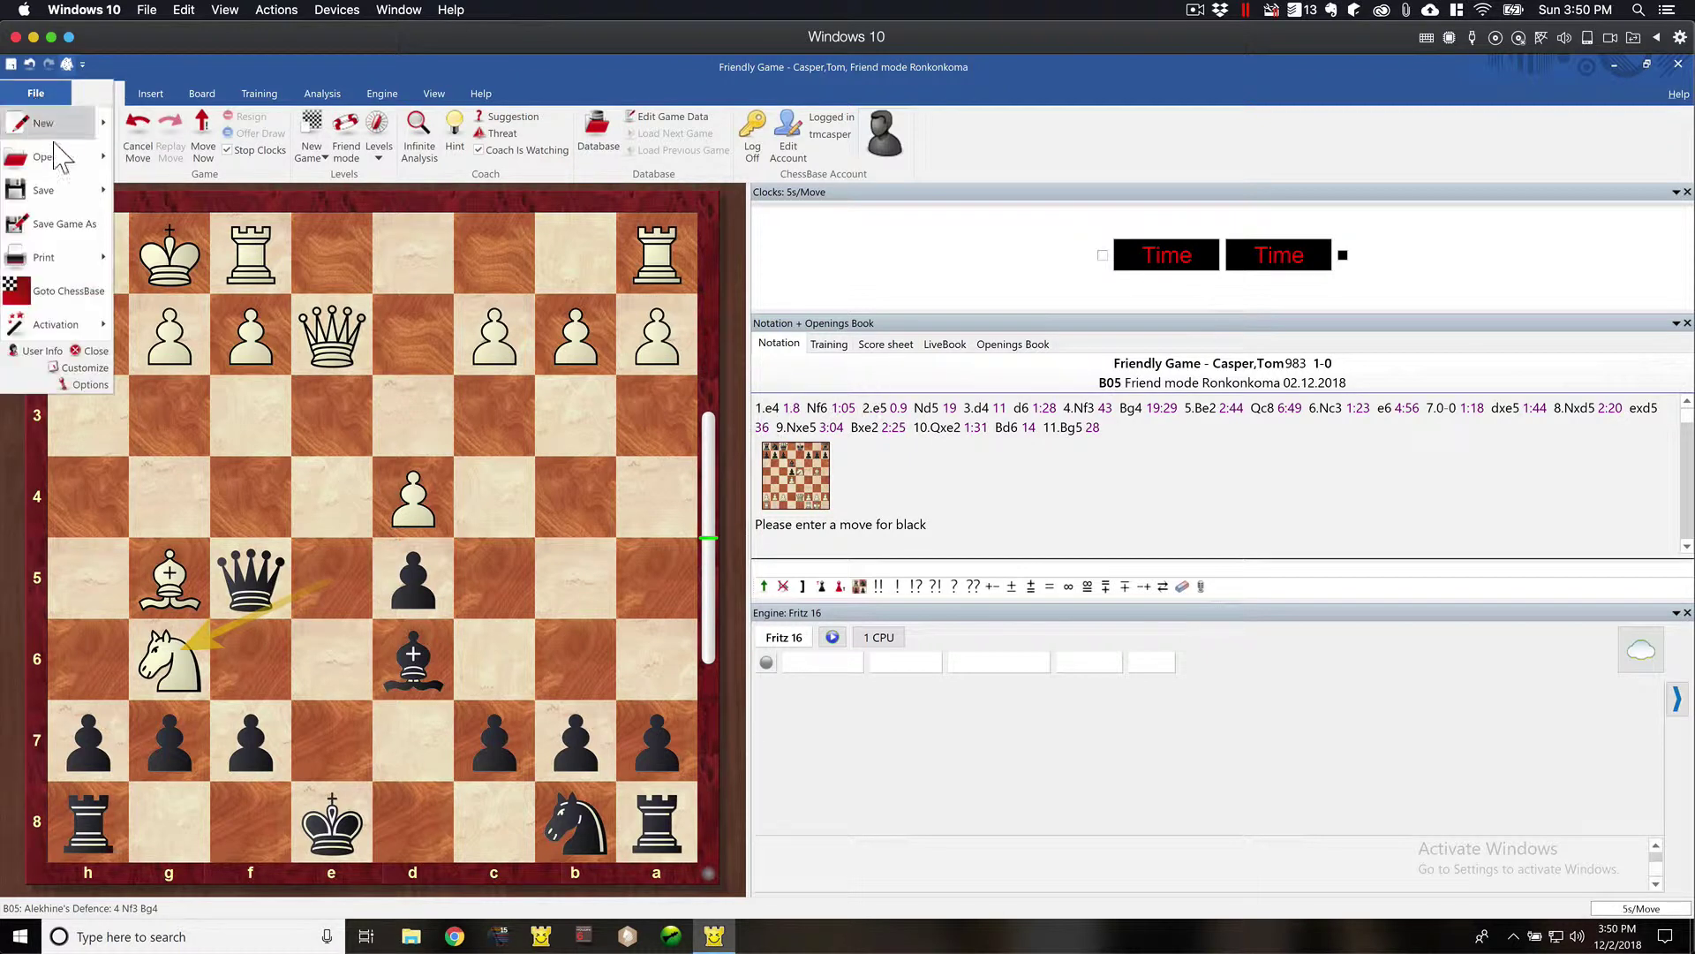
click(65, 224)
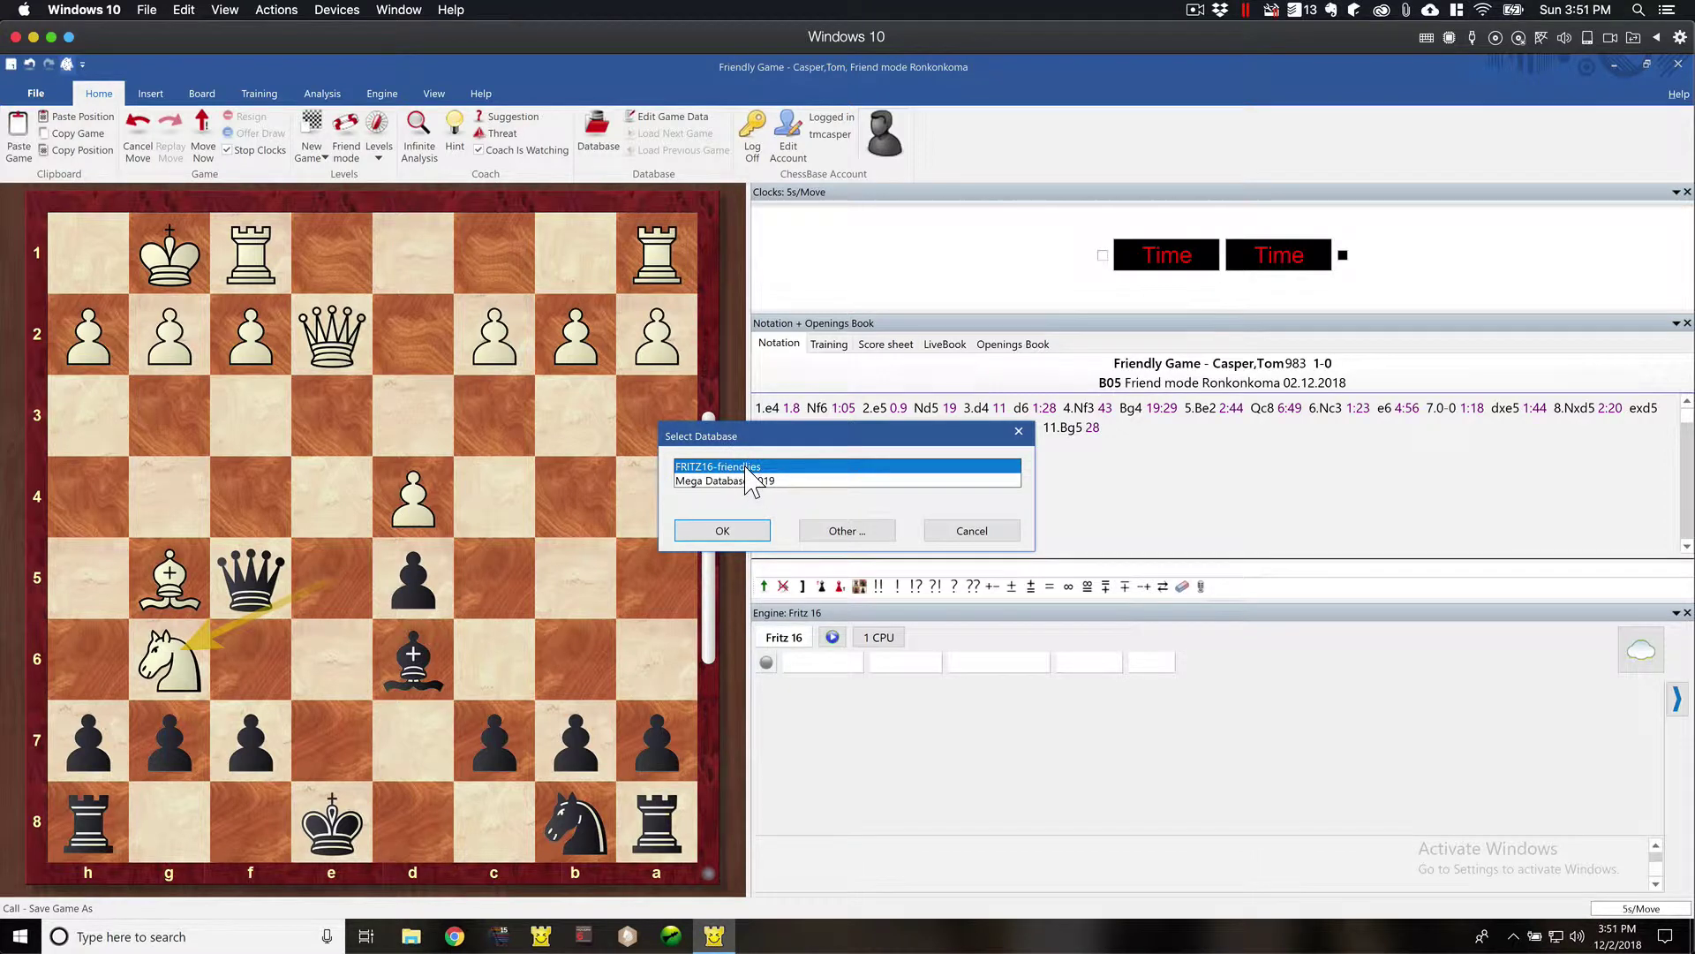
click(731, 529)
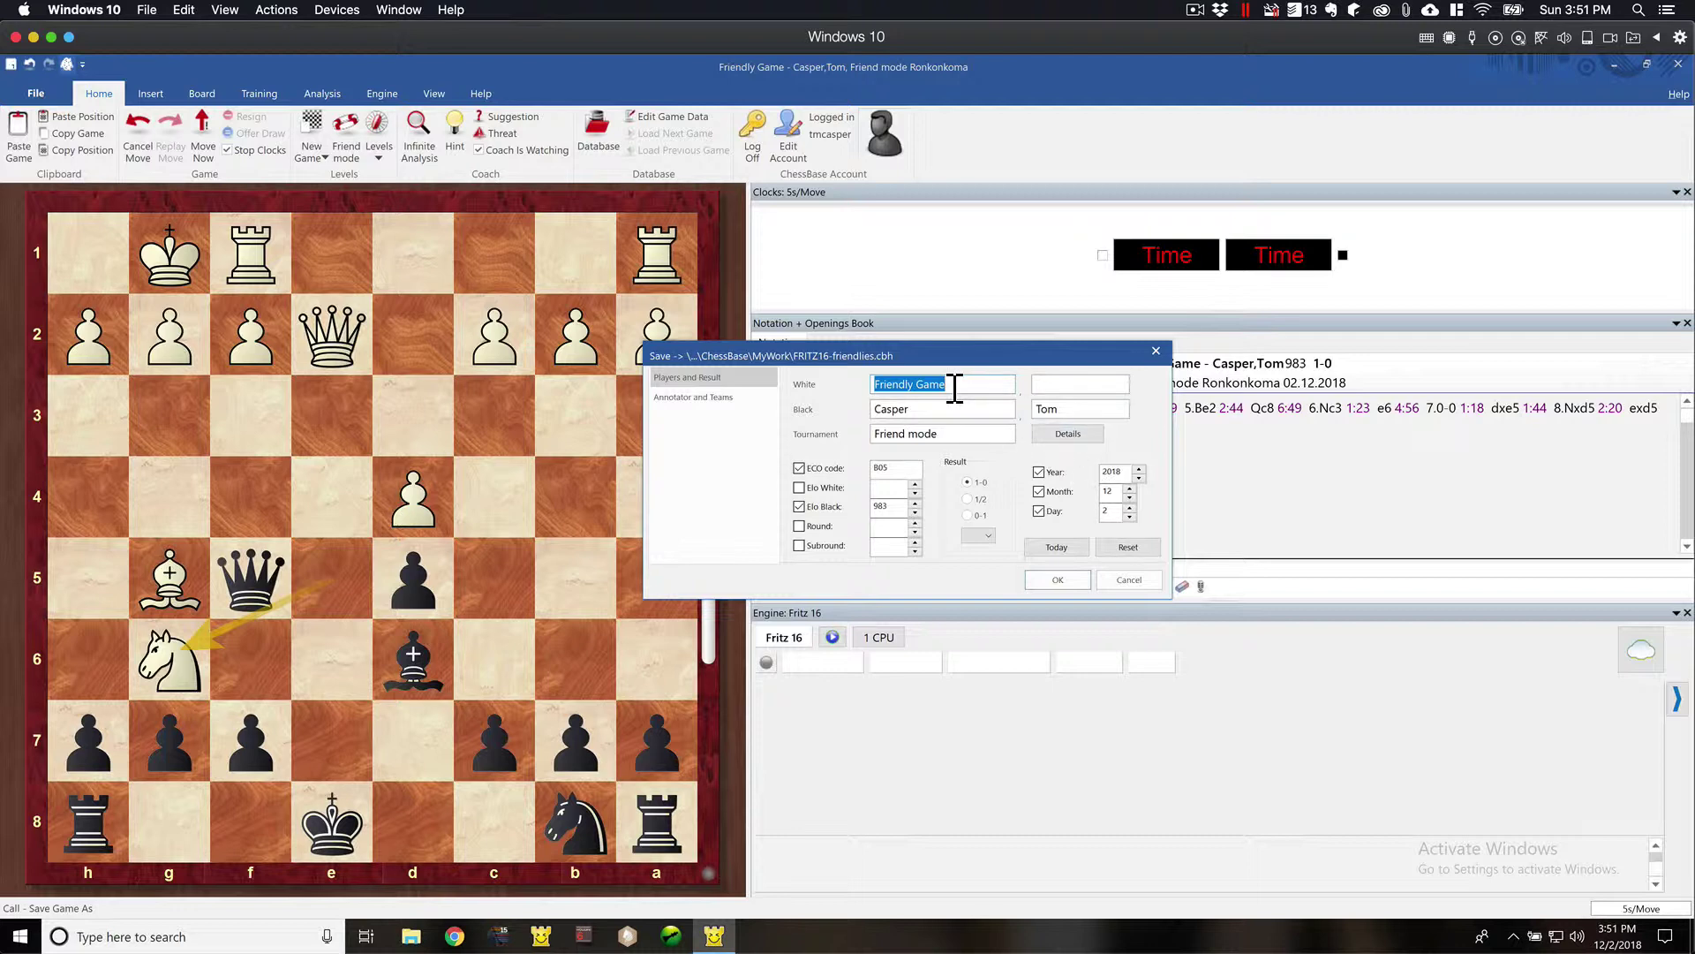
text(Friendly)
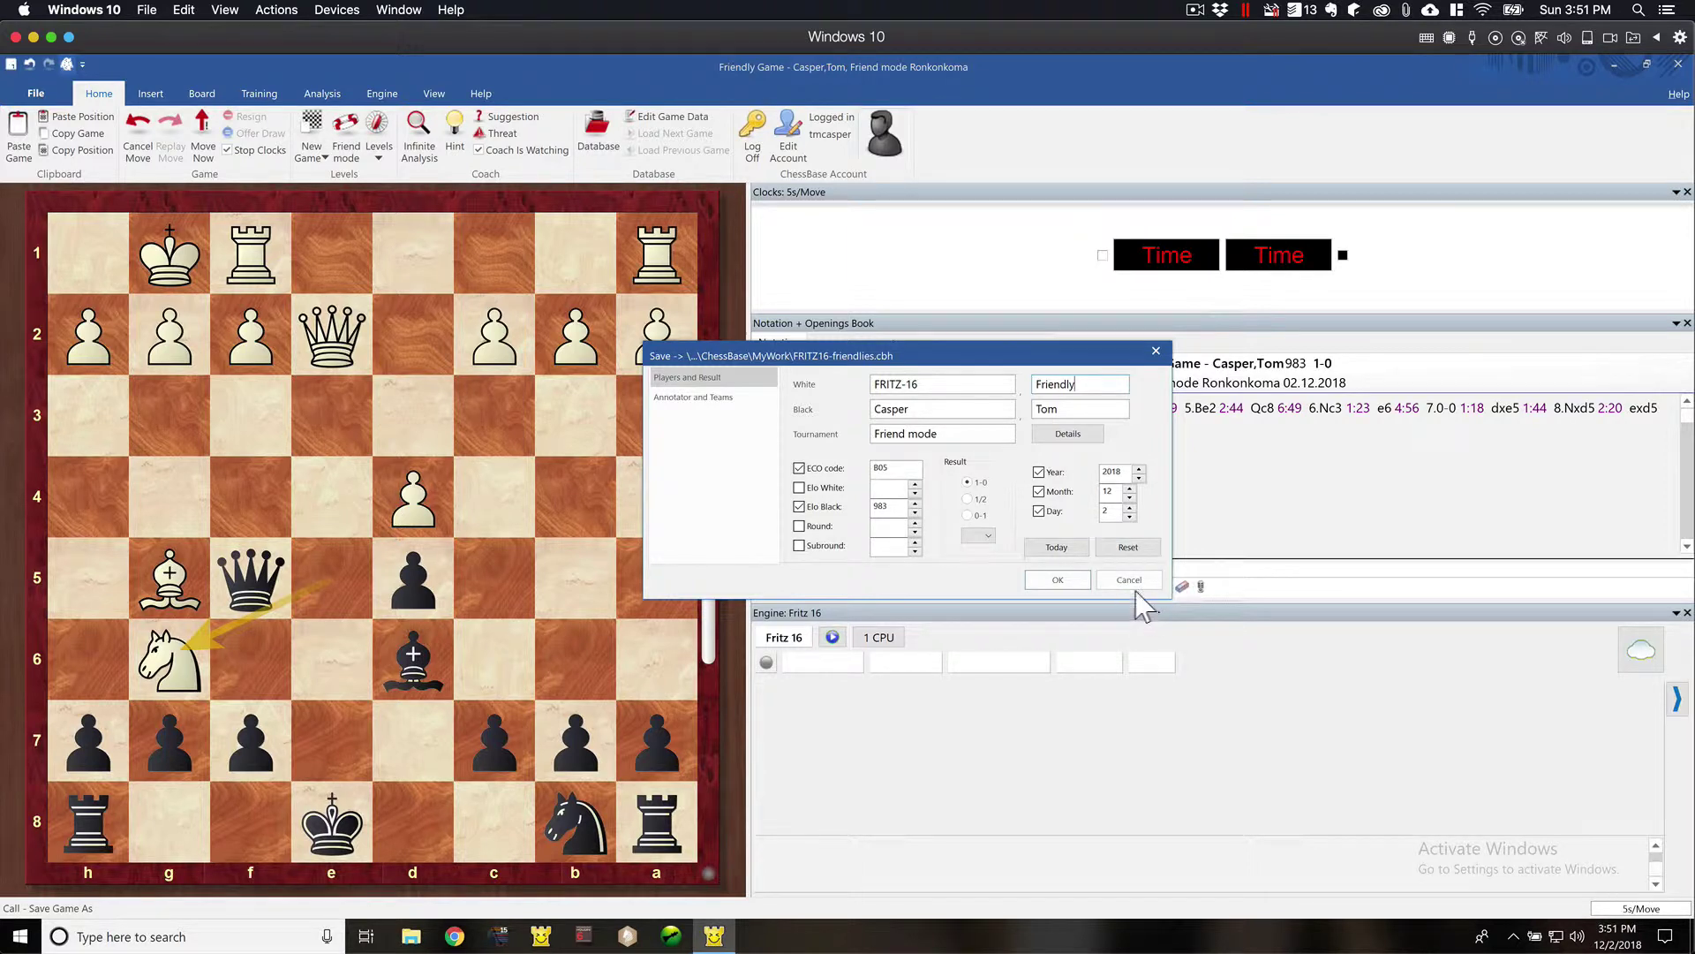
click(1086, 581)
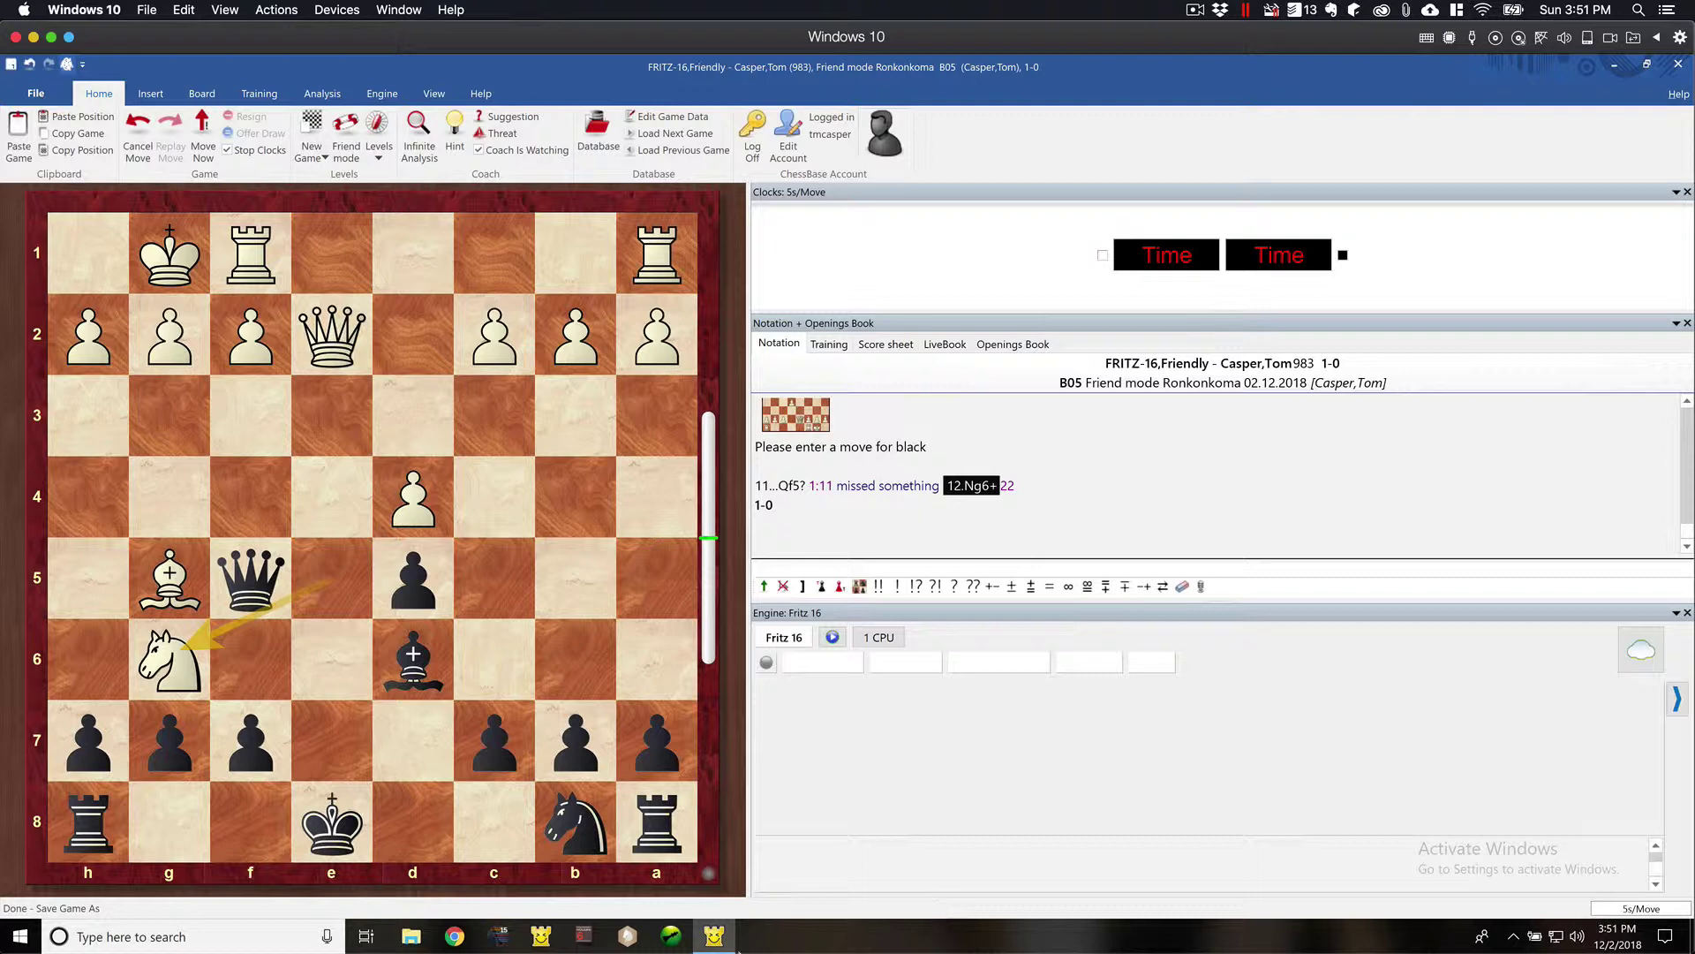
- Reopen ChessBase 15 and check game 5 in FRITZ16-friendlies: 1-0, 12 moves, B05
click(503, 943)
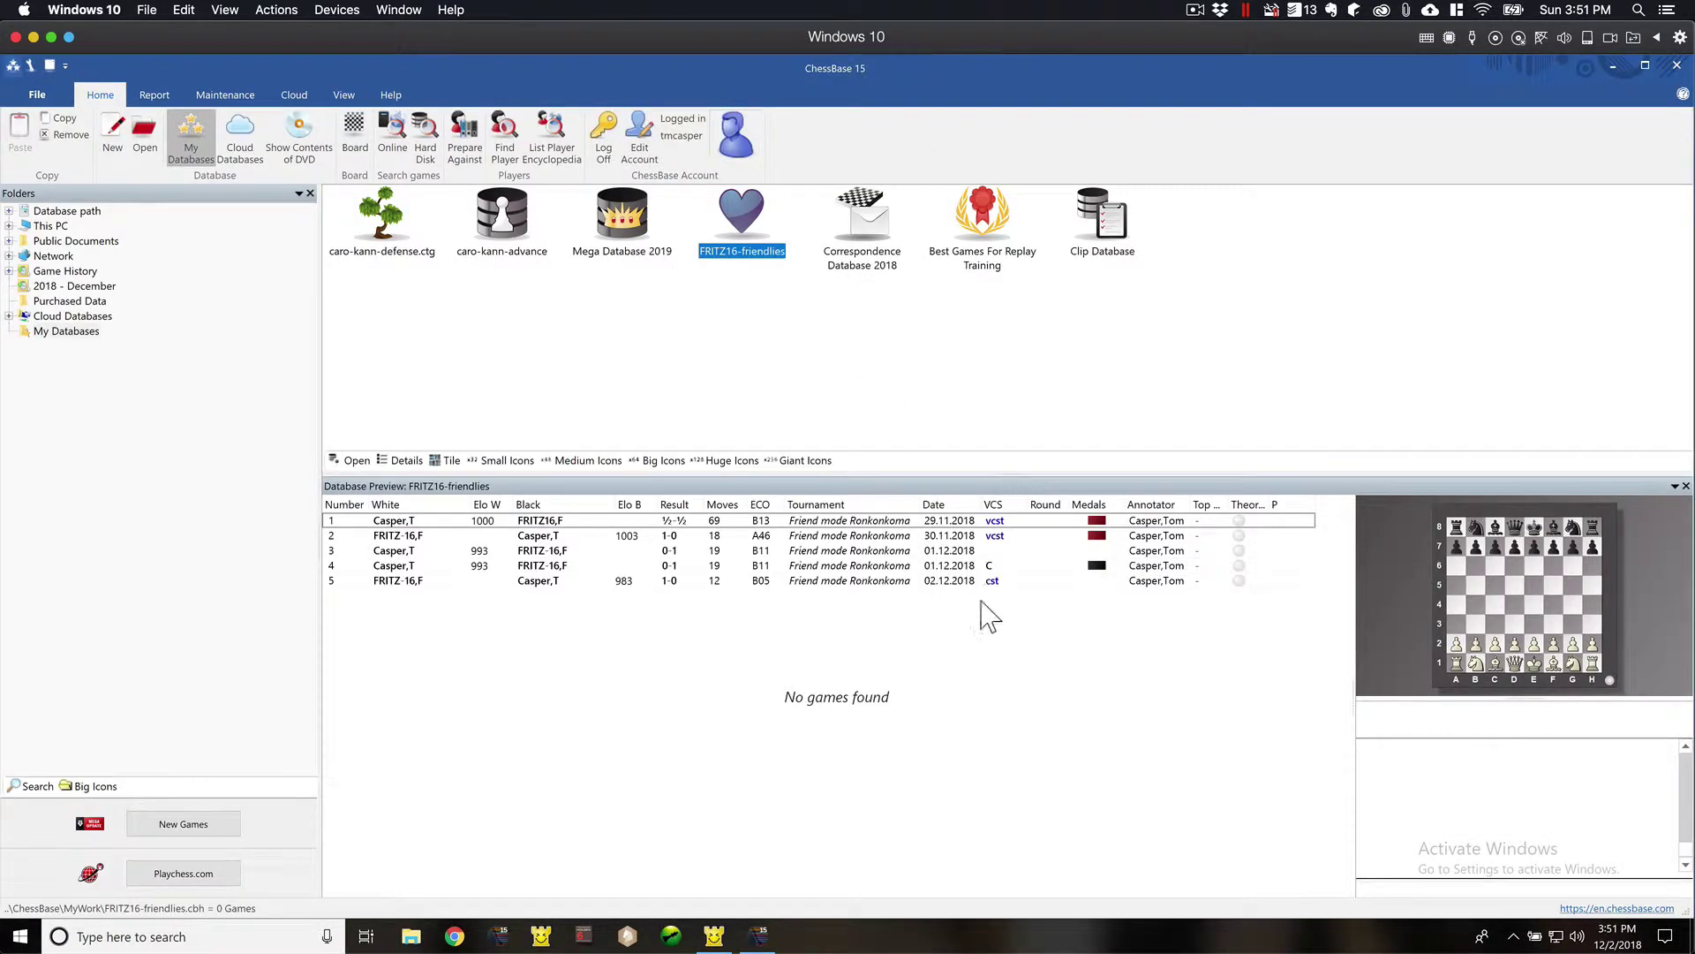
click(940, 584)
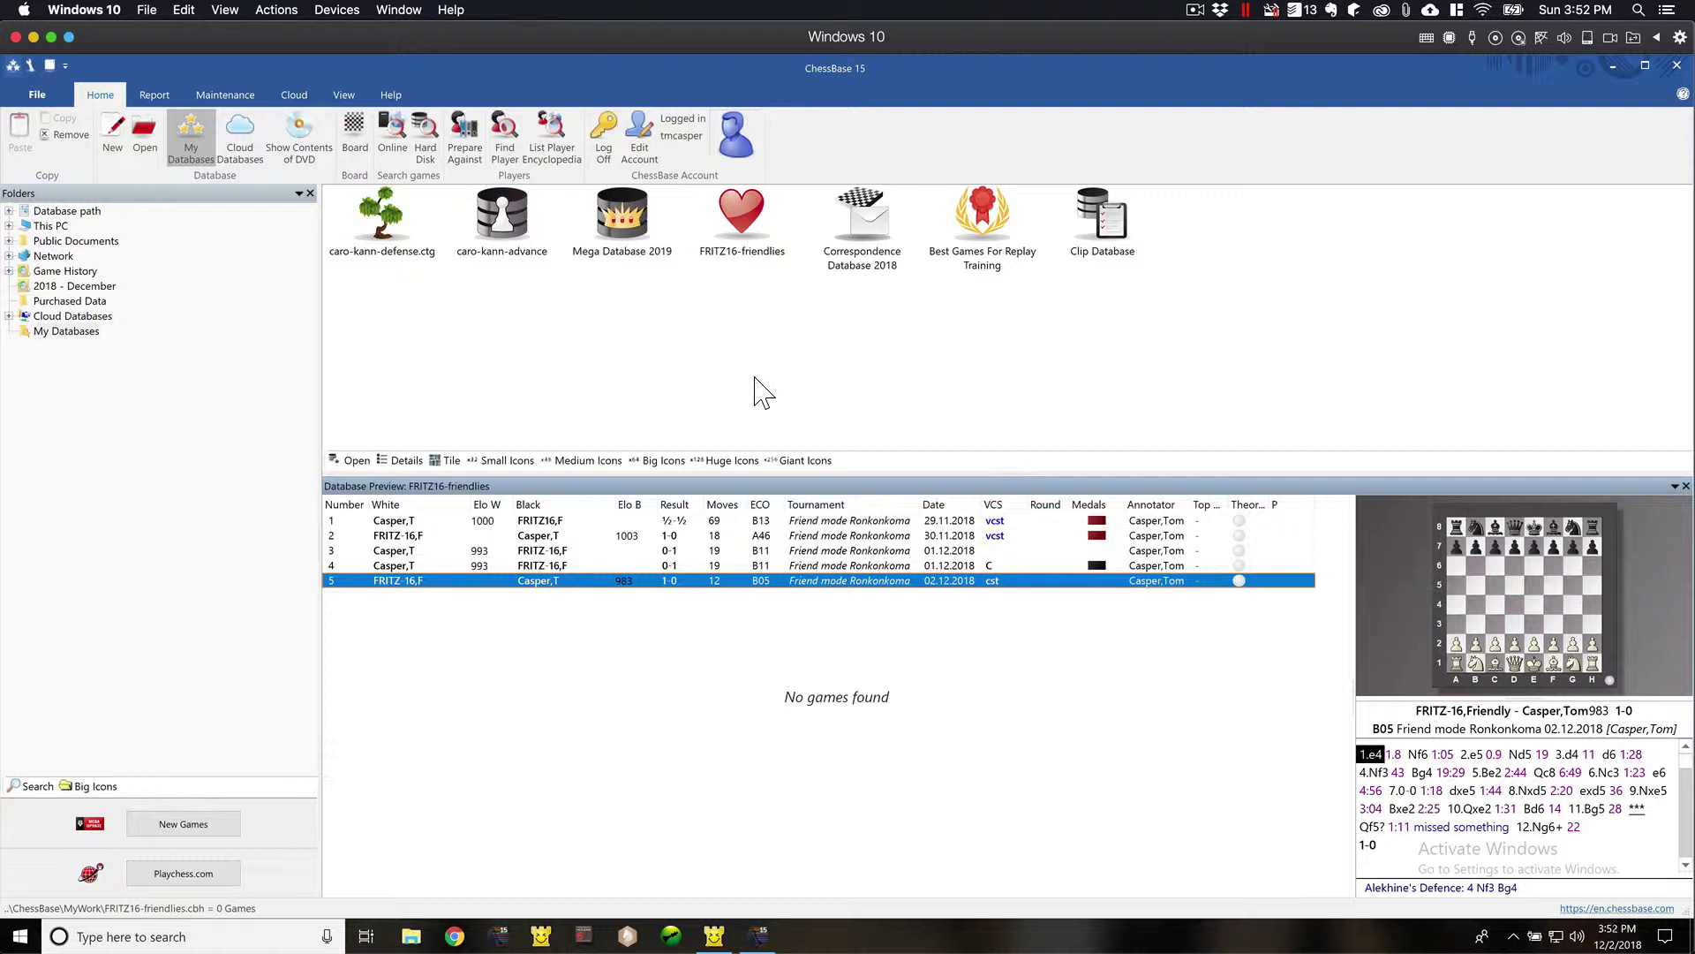
click(757, 382)
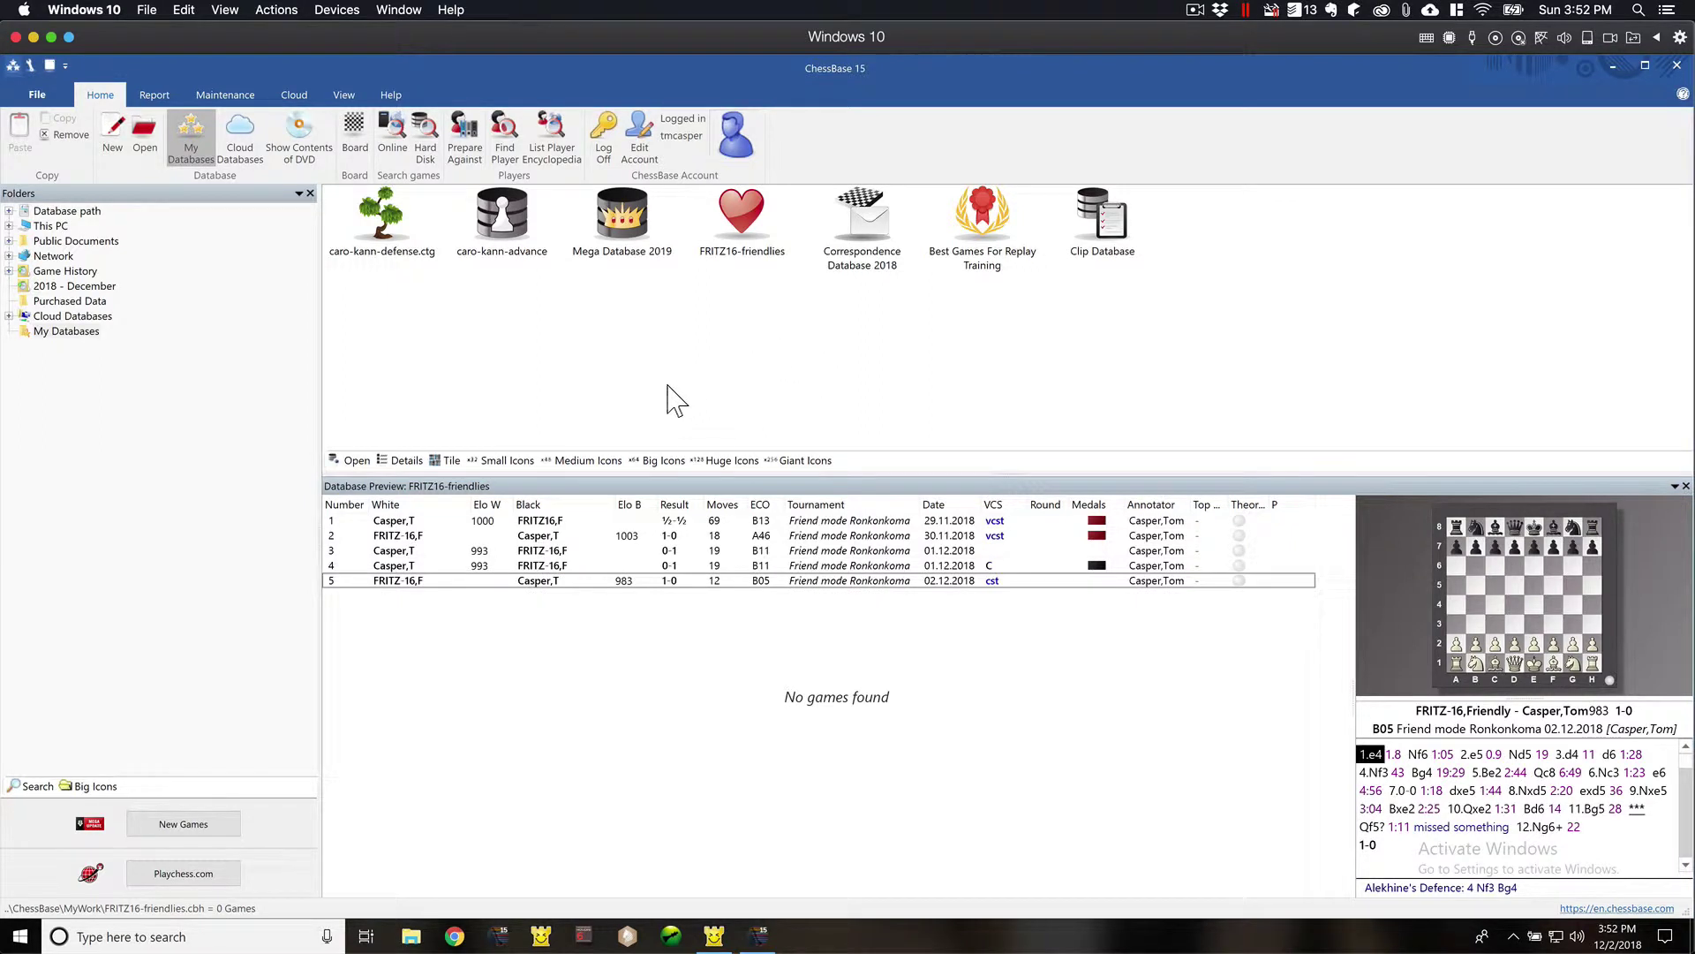
- Create a new empty database named KOMODO12-friendlies in the MyWork folder
click(34, 95)
mouse_move(56, 126)
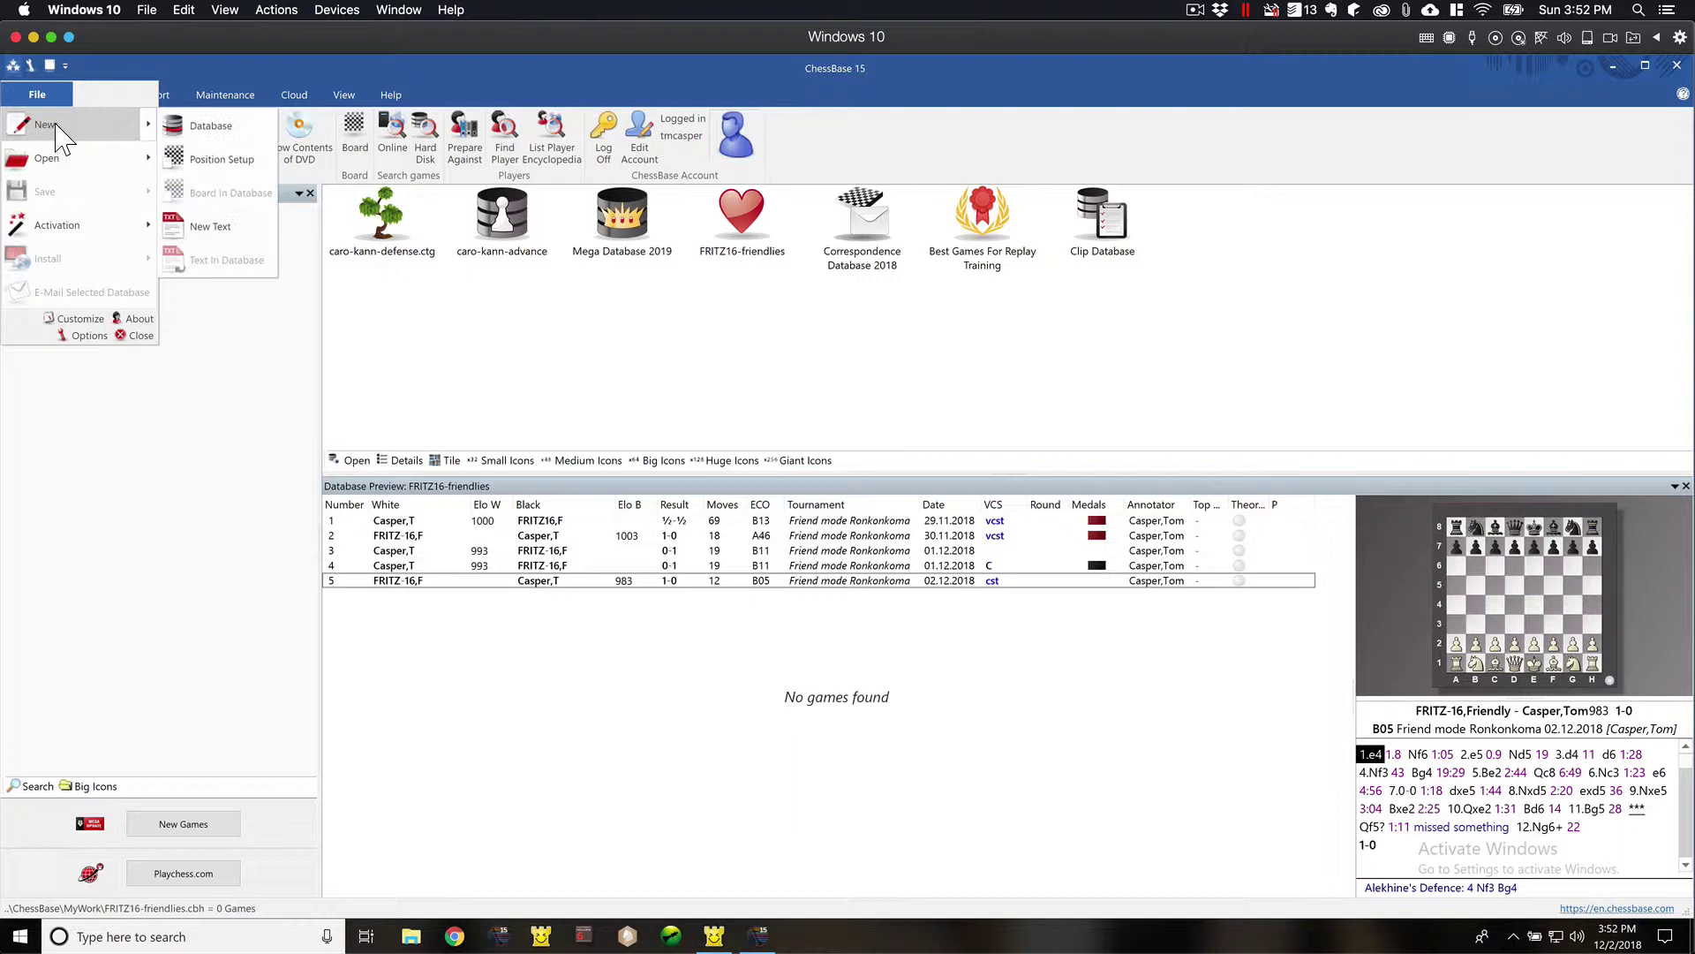
click(212, 128)
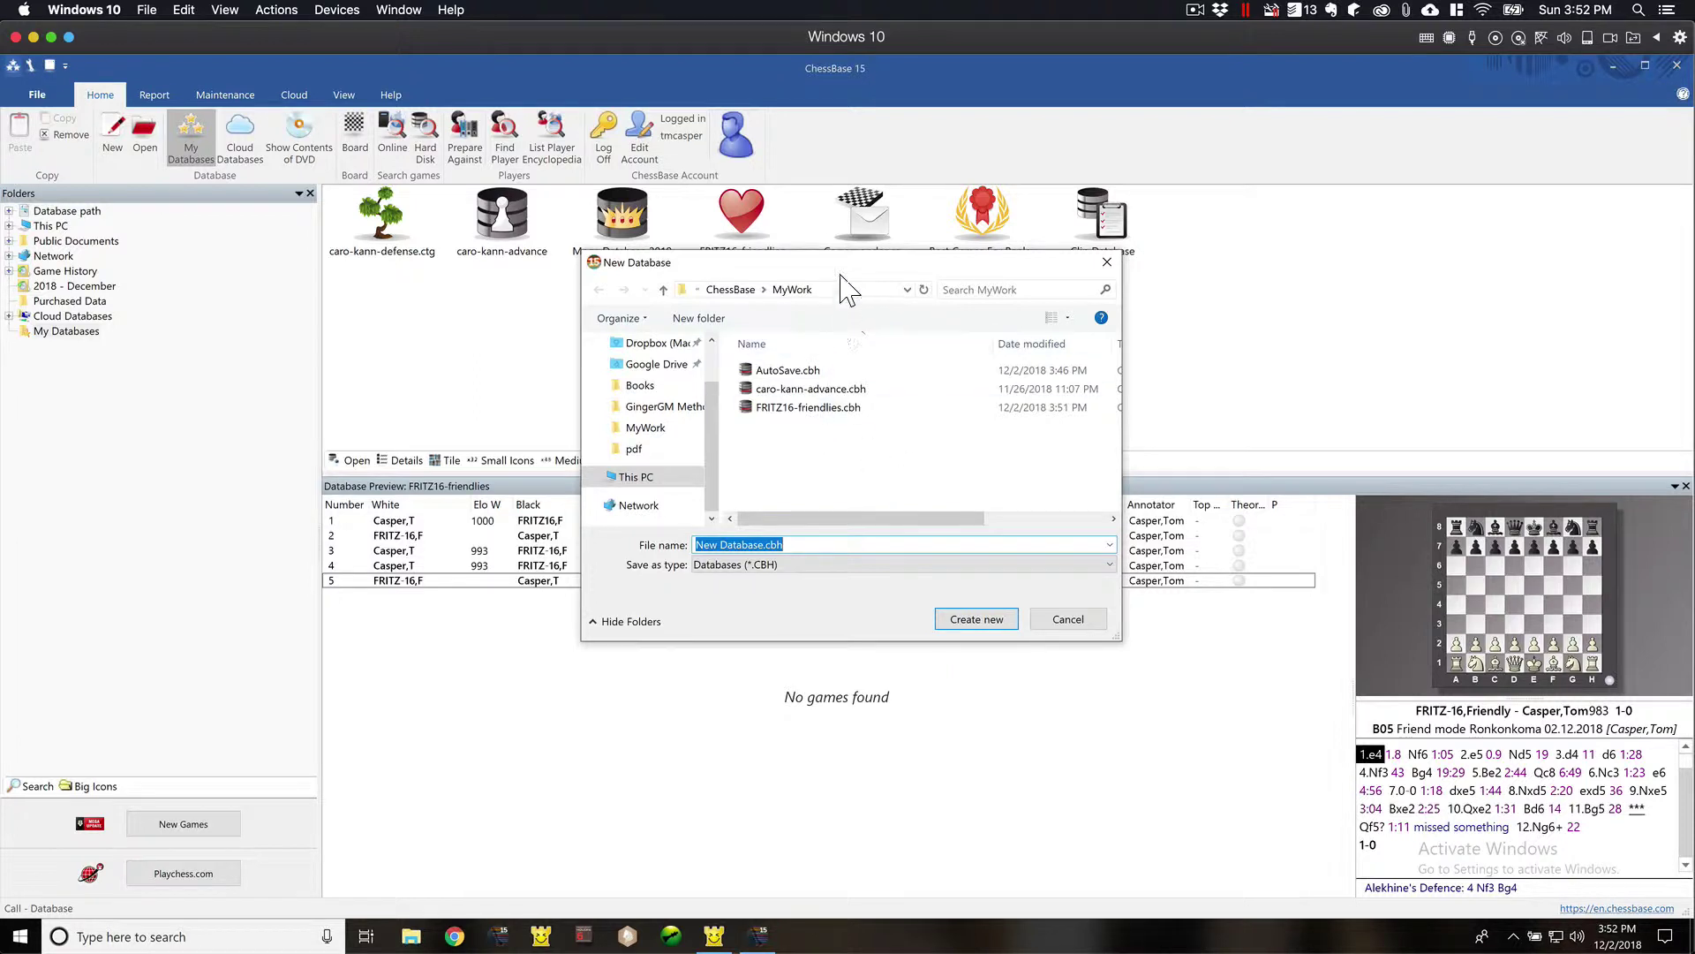
drag(838, 266, 850, 330)
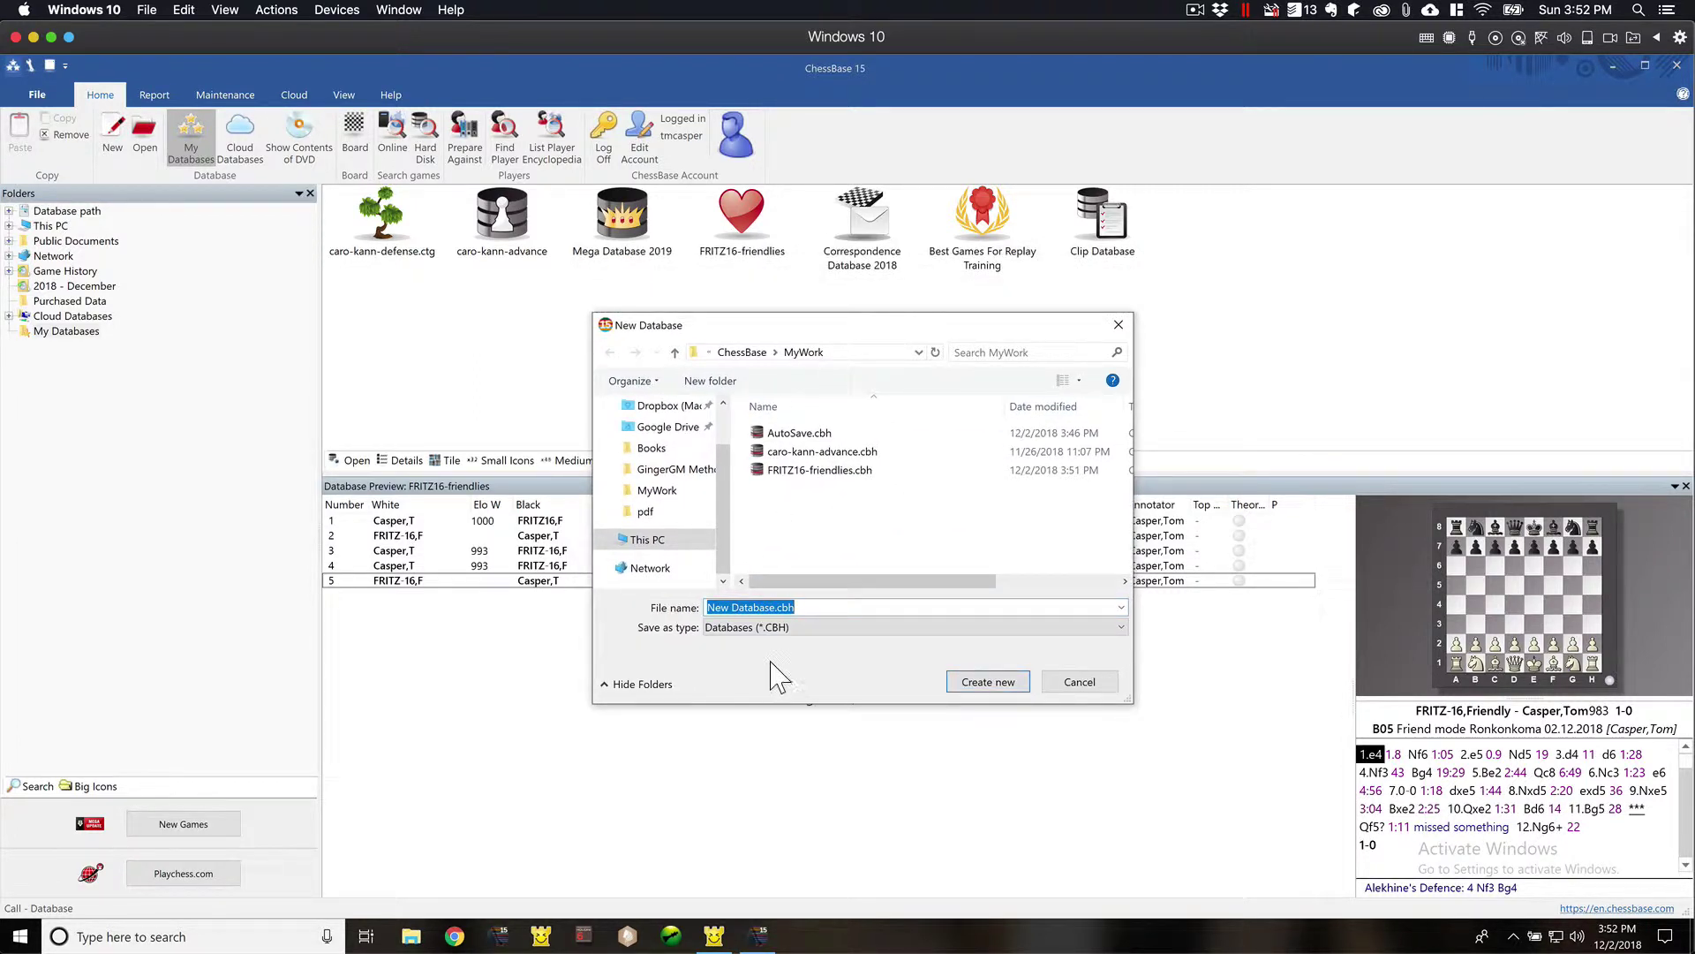
text(KOMODO12-friendlies)
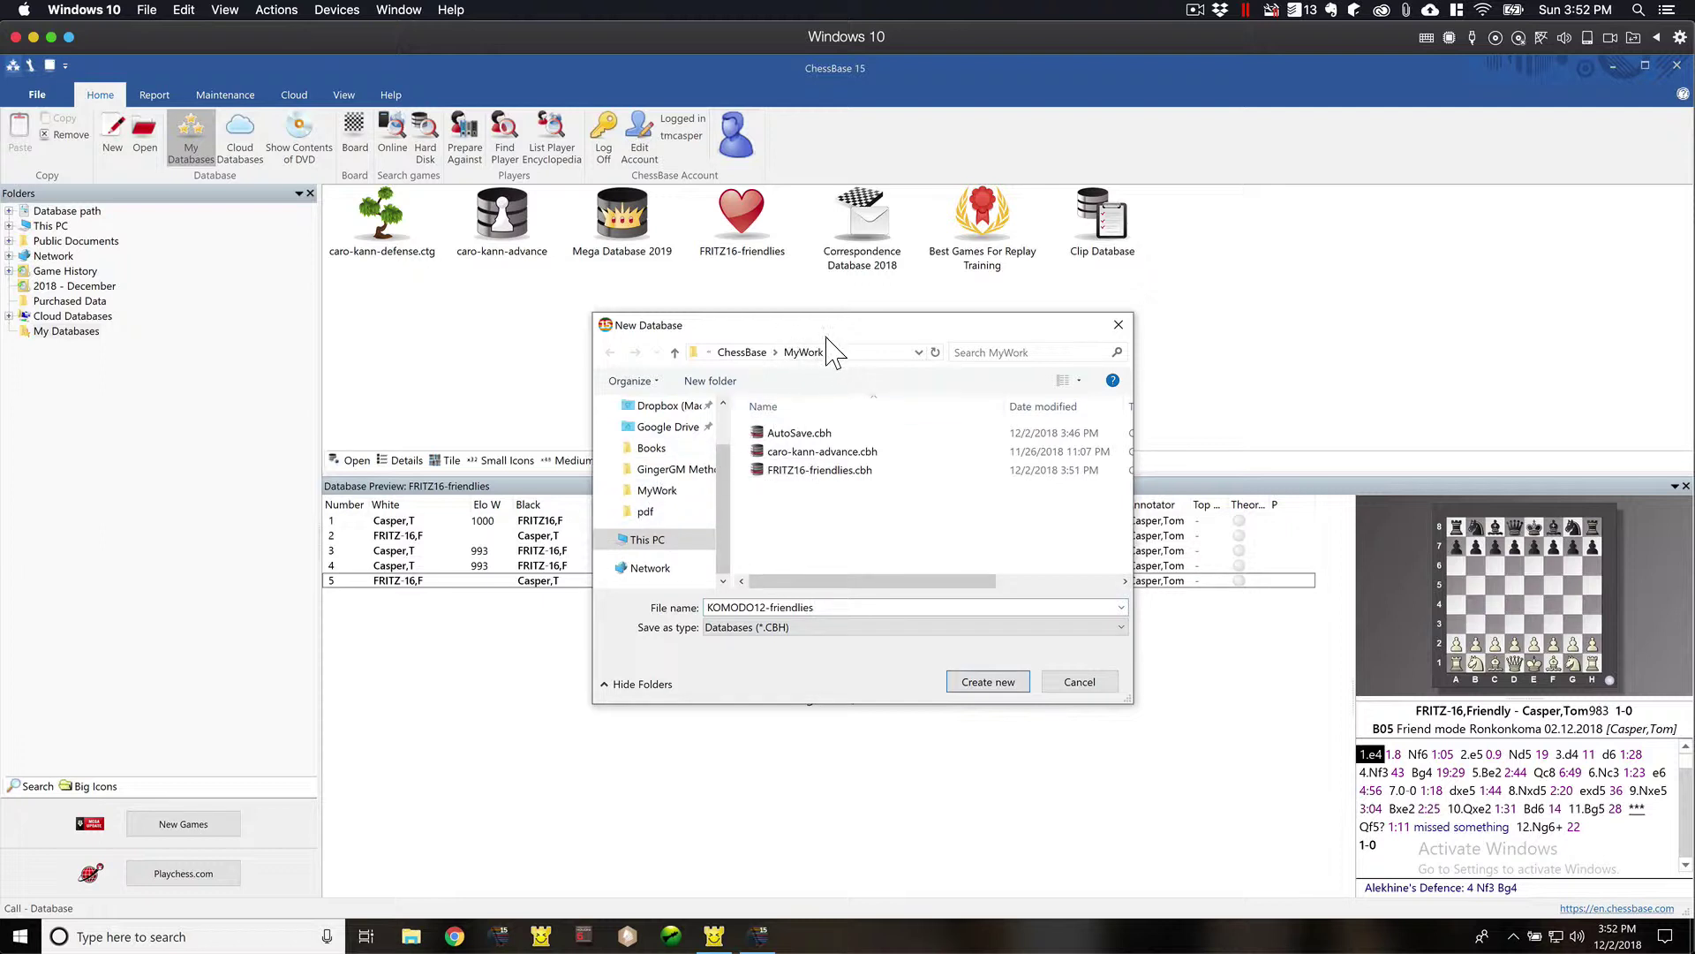
click(991, 682)
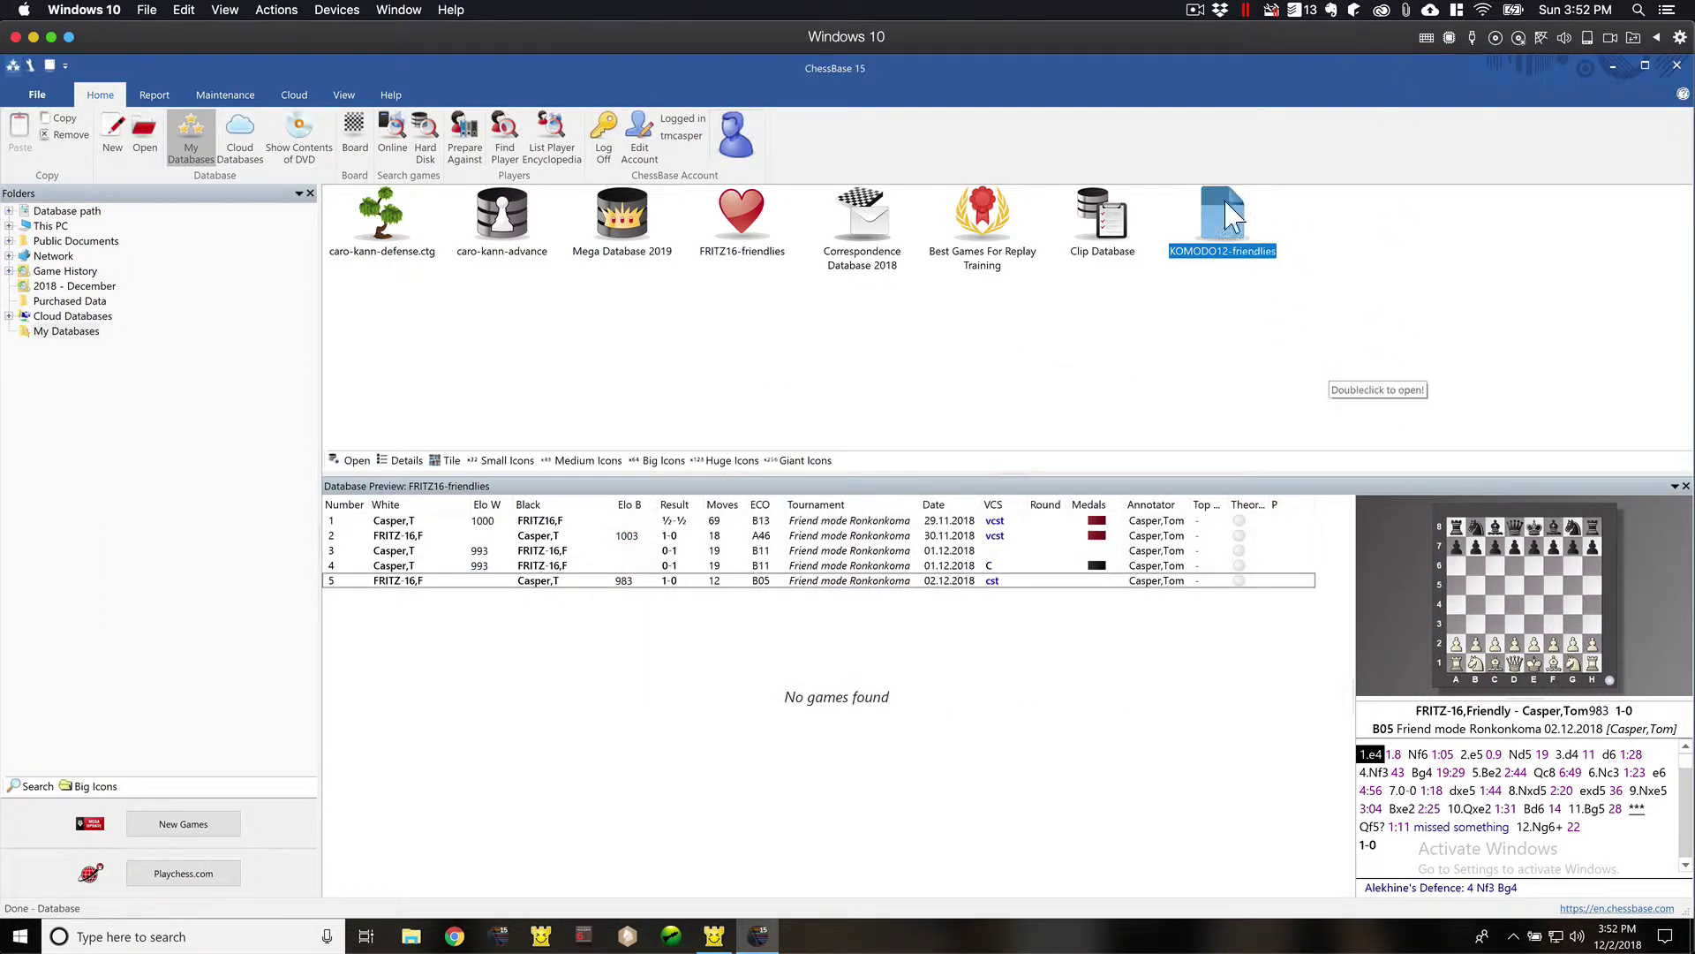
- Set KOMODO12-friendlies' database type to My games, then close ChessBase 15
right_click(1225, 201)
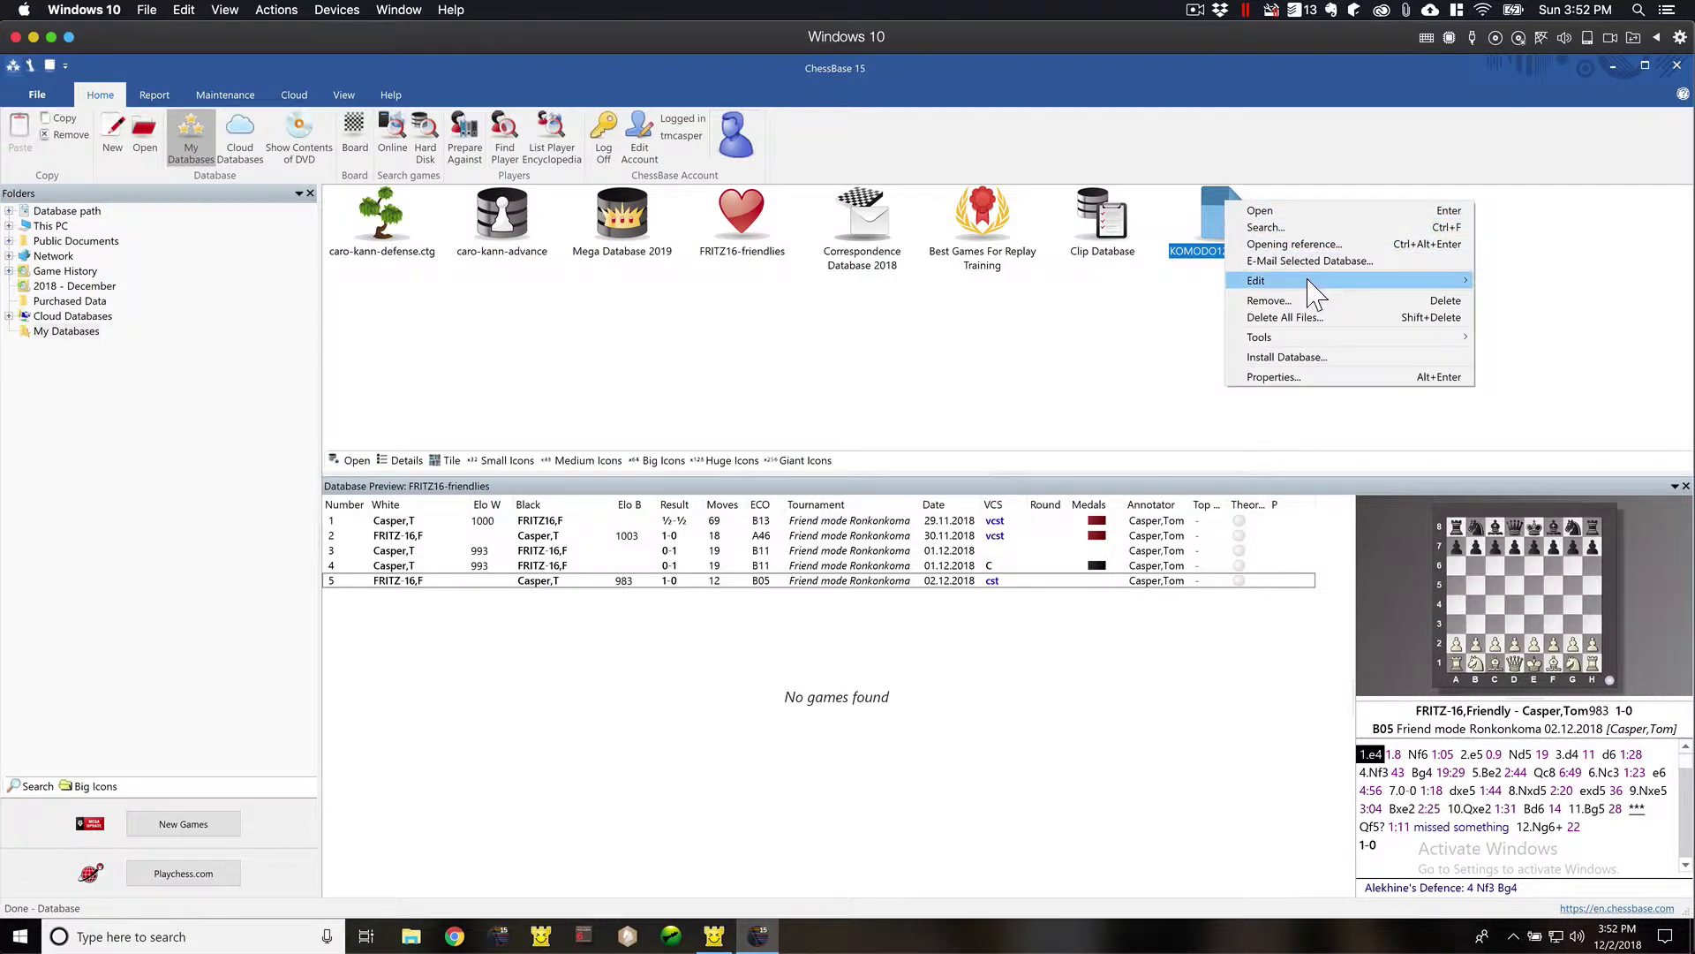
click(1329, 380)
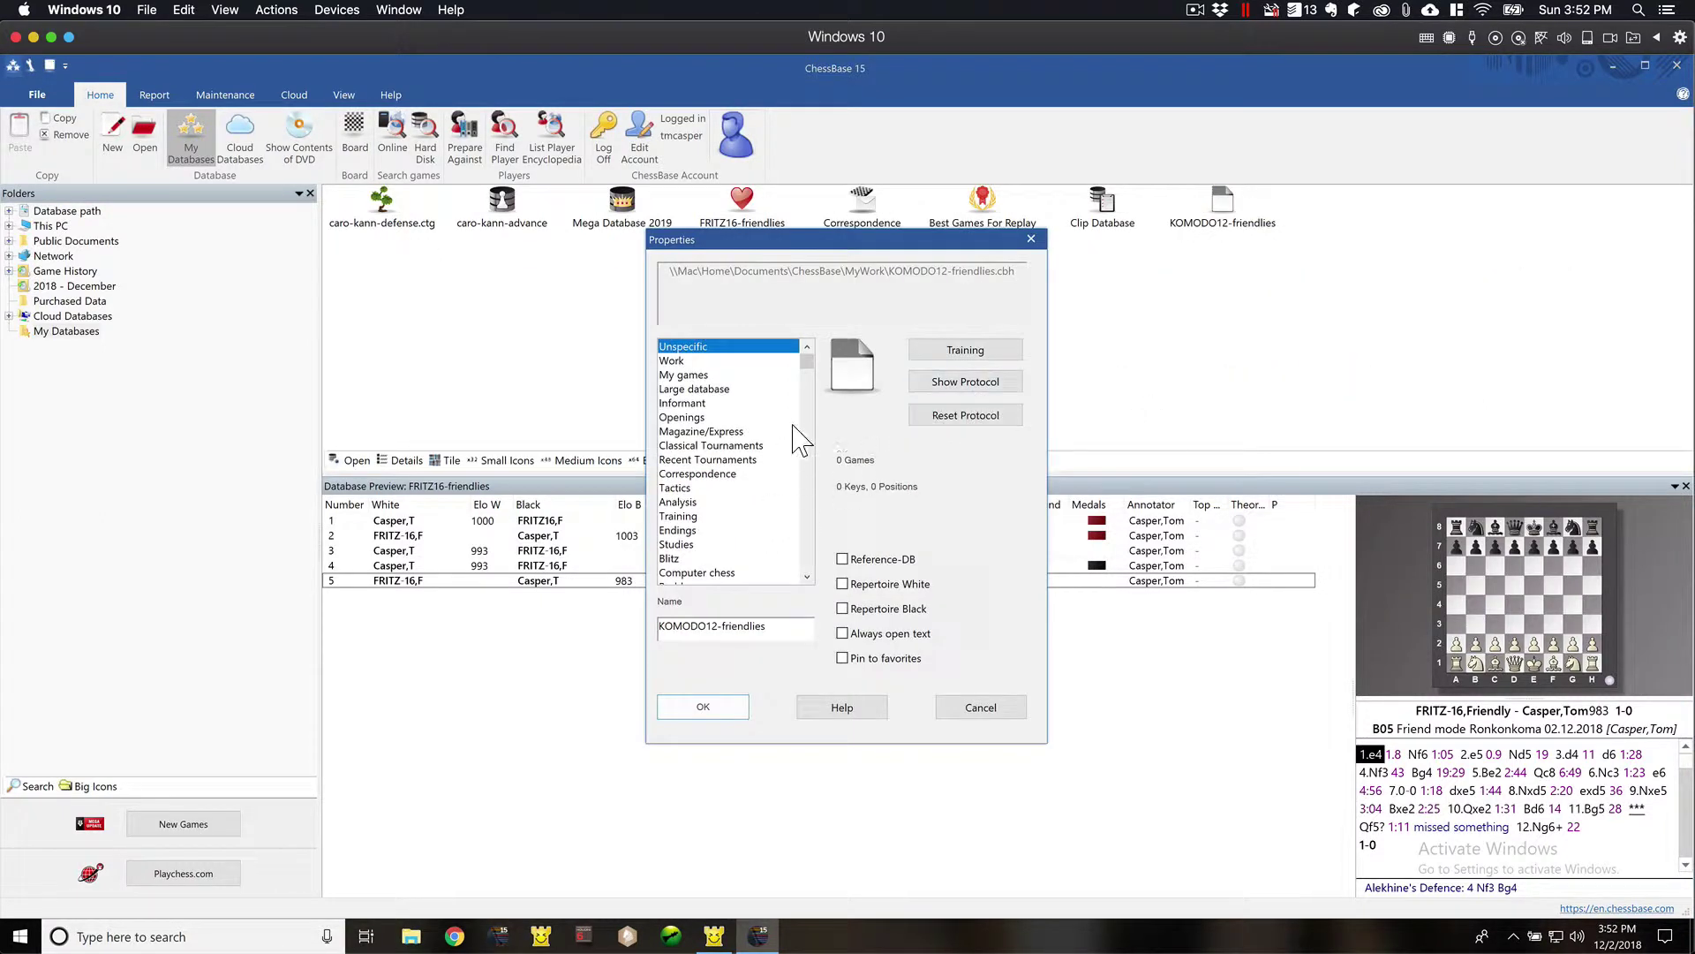
click(692, 377)
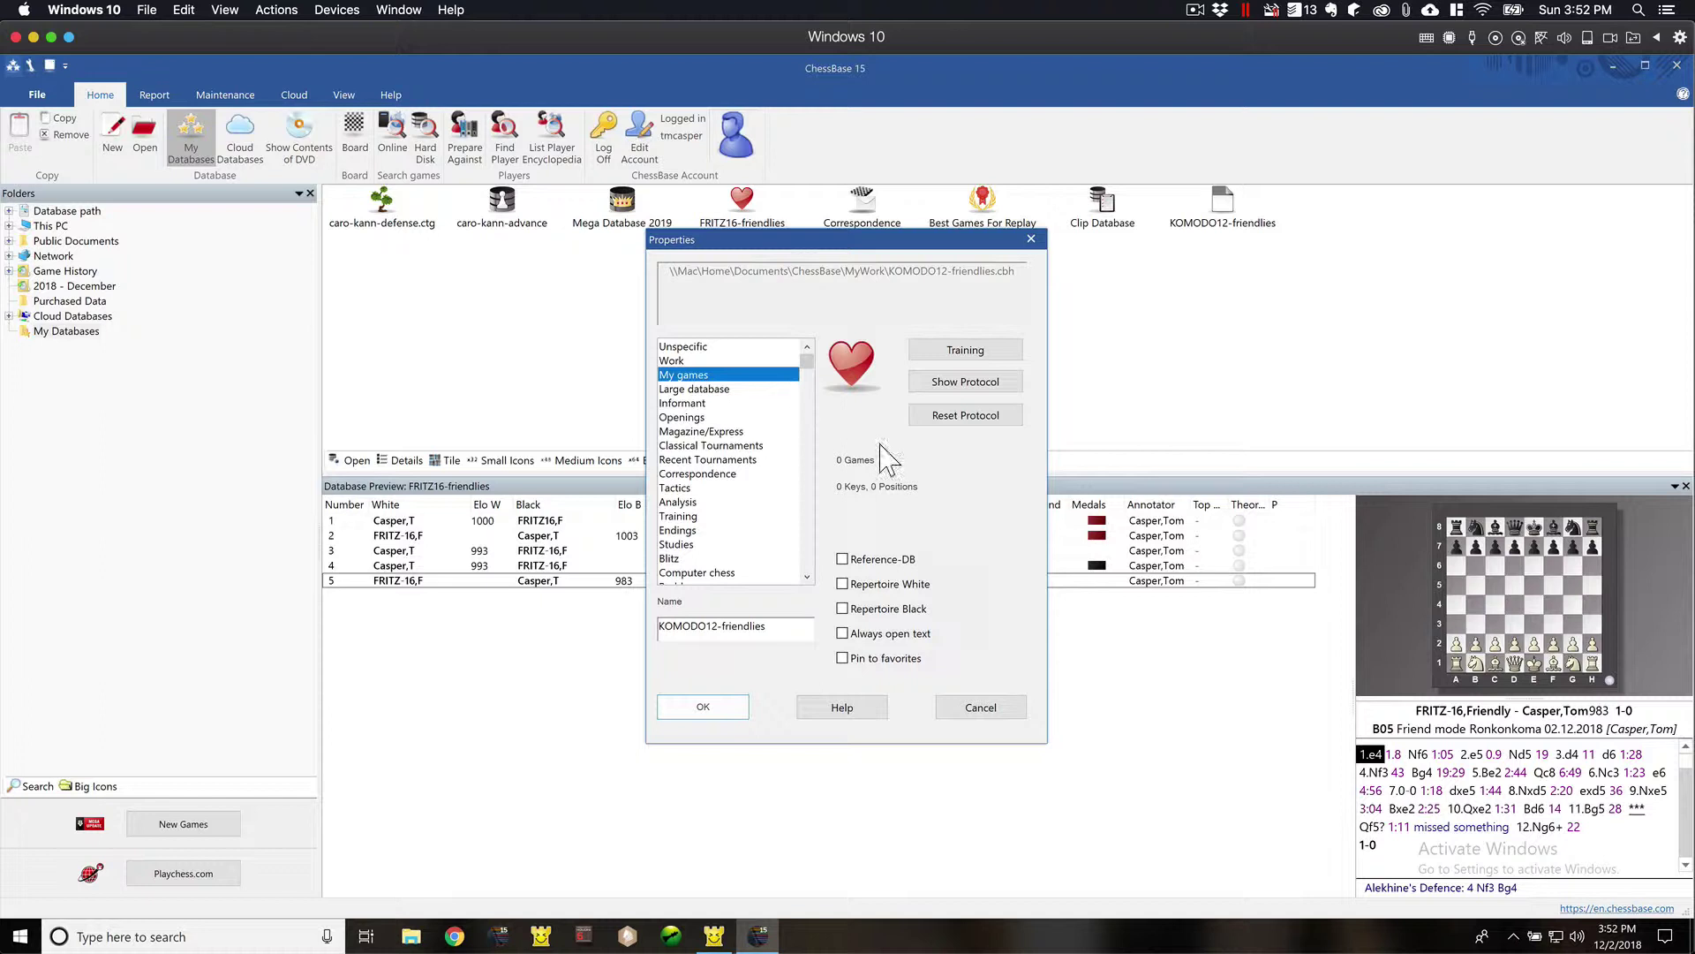
click(721, 705)
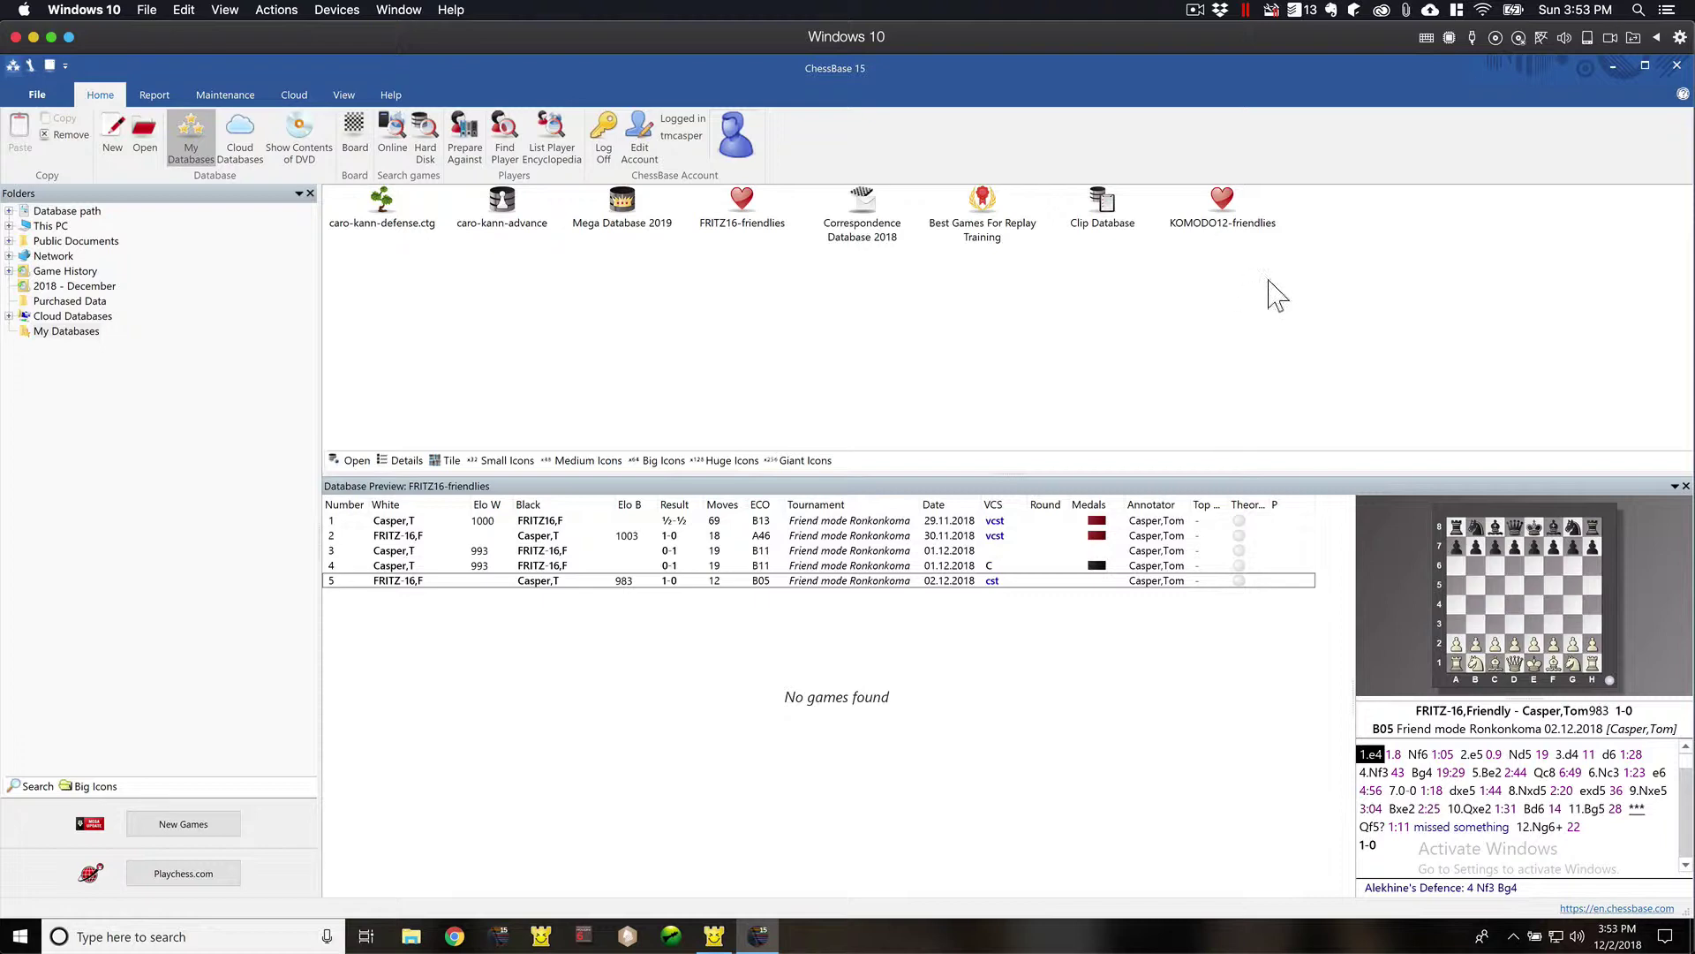
click(1677, 66)
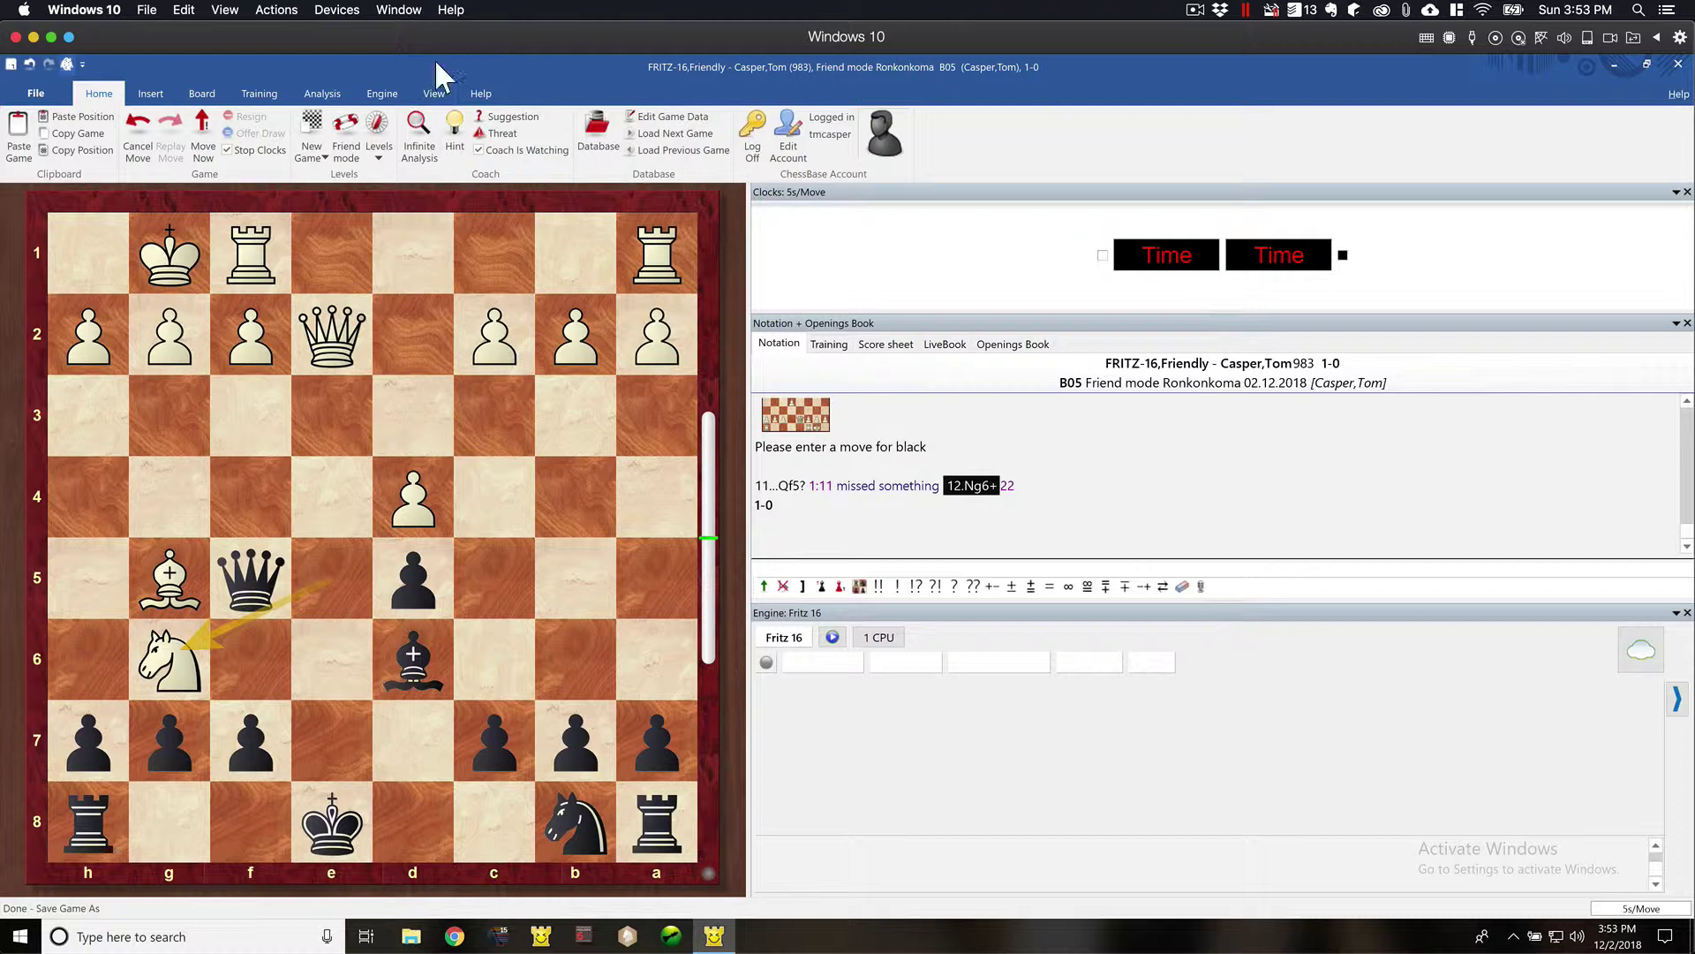
- Start a new game from the starting position
click(369, 95)
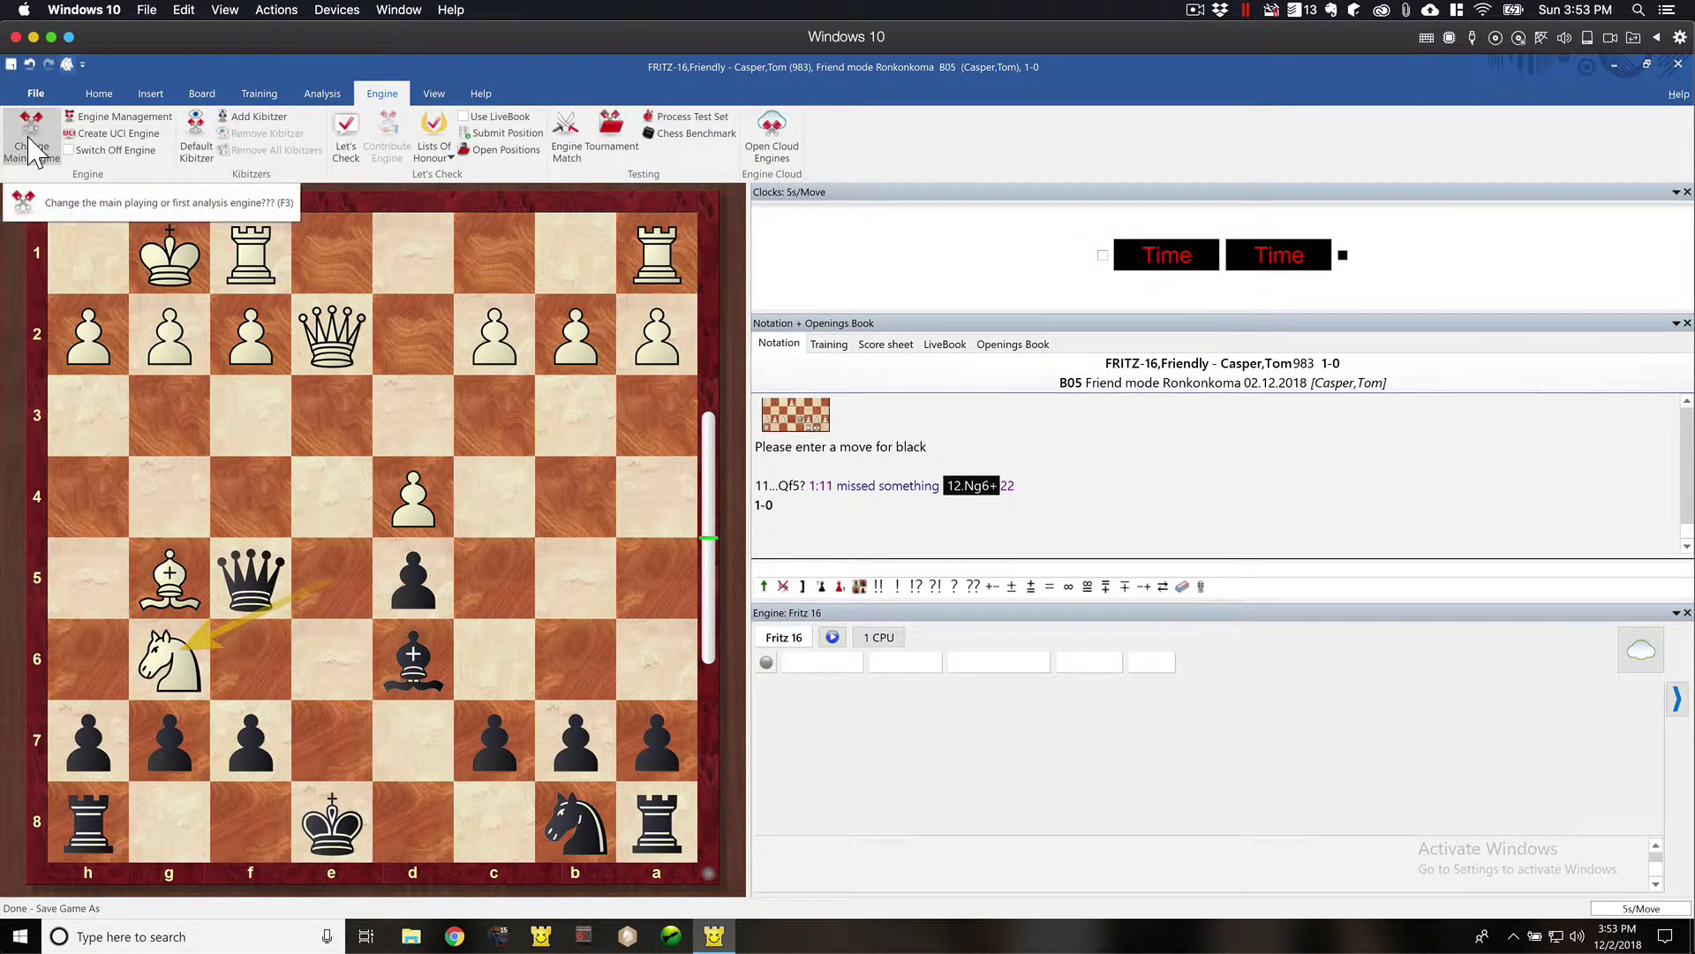
click(102, 95)
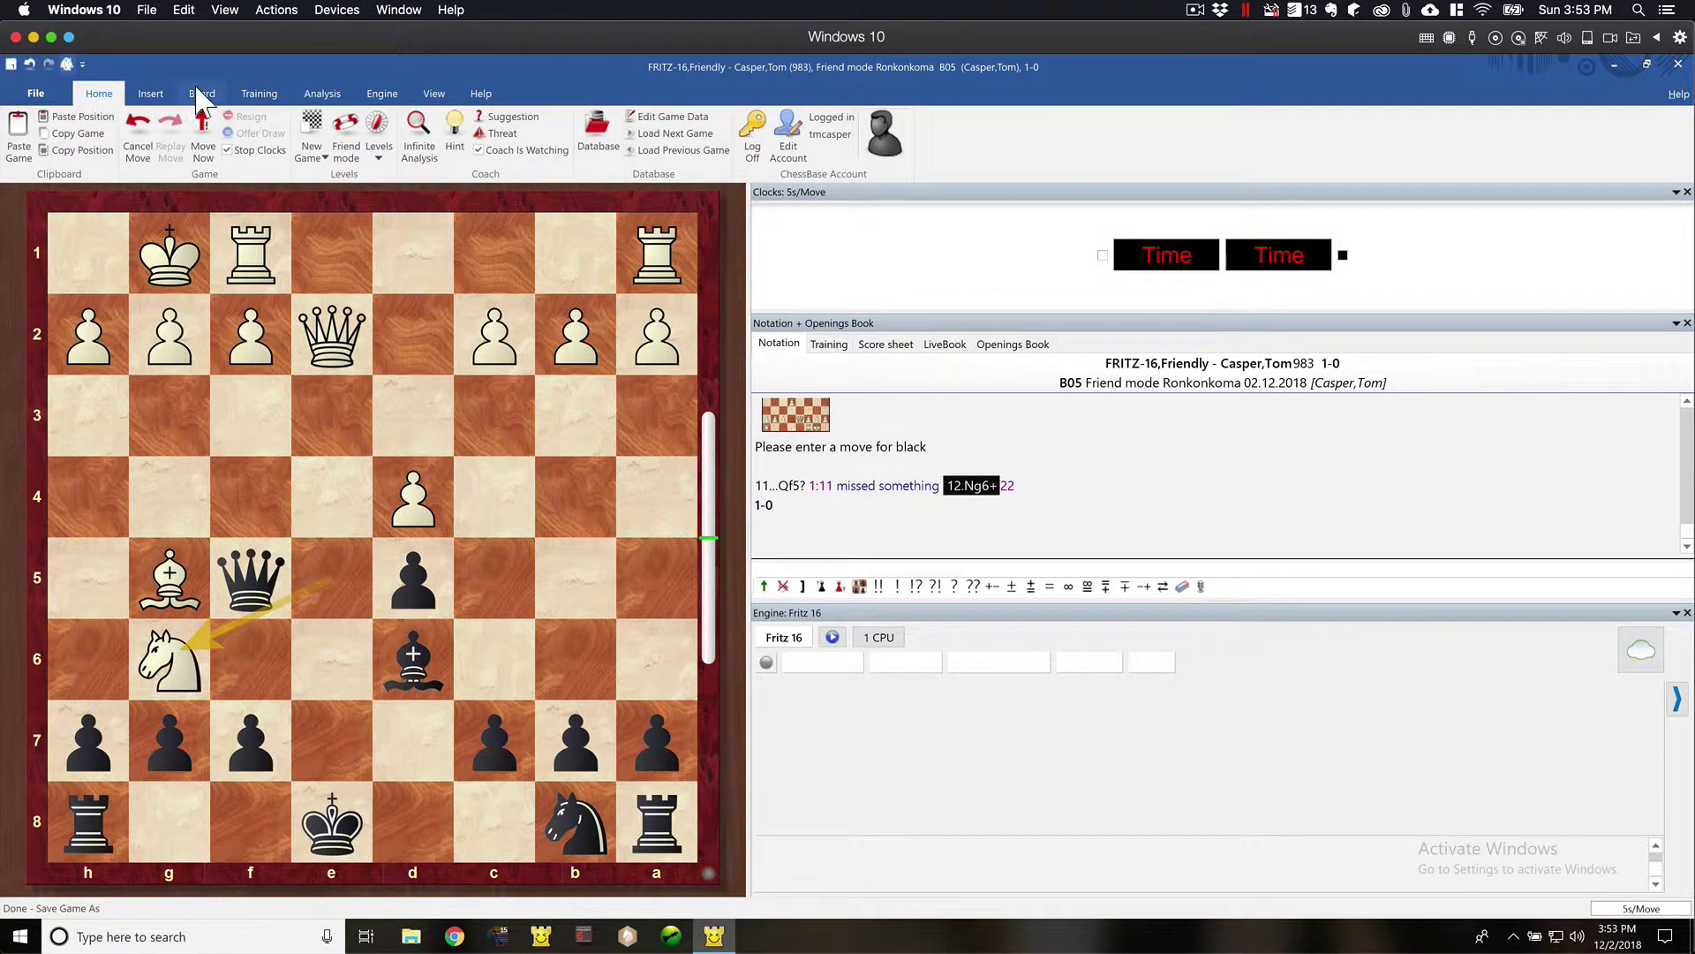
click(311, 123)
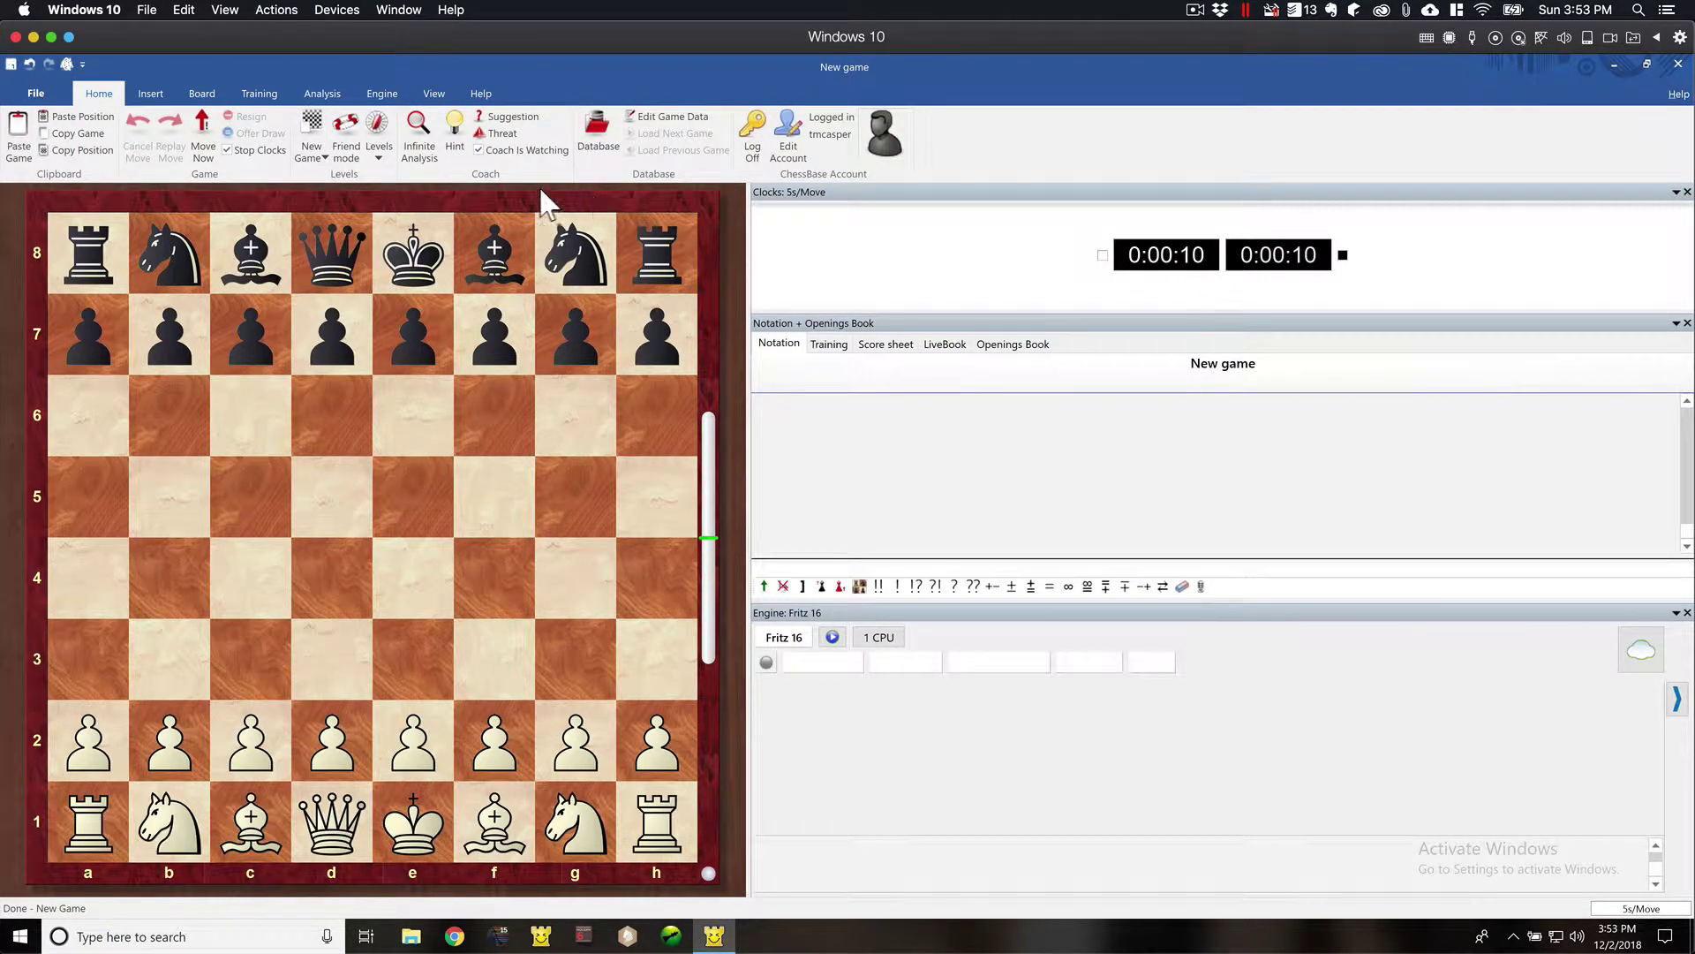
- Load Komodo 12.1.1 64-bit as the main engine
click(385, 96)
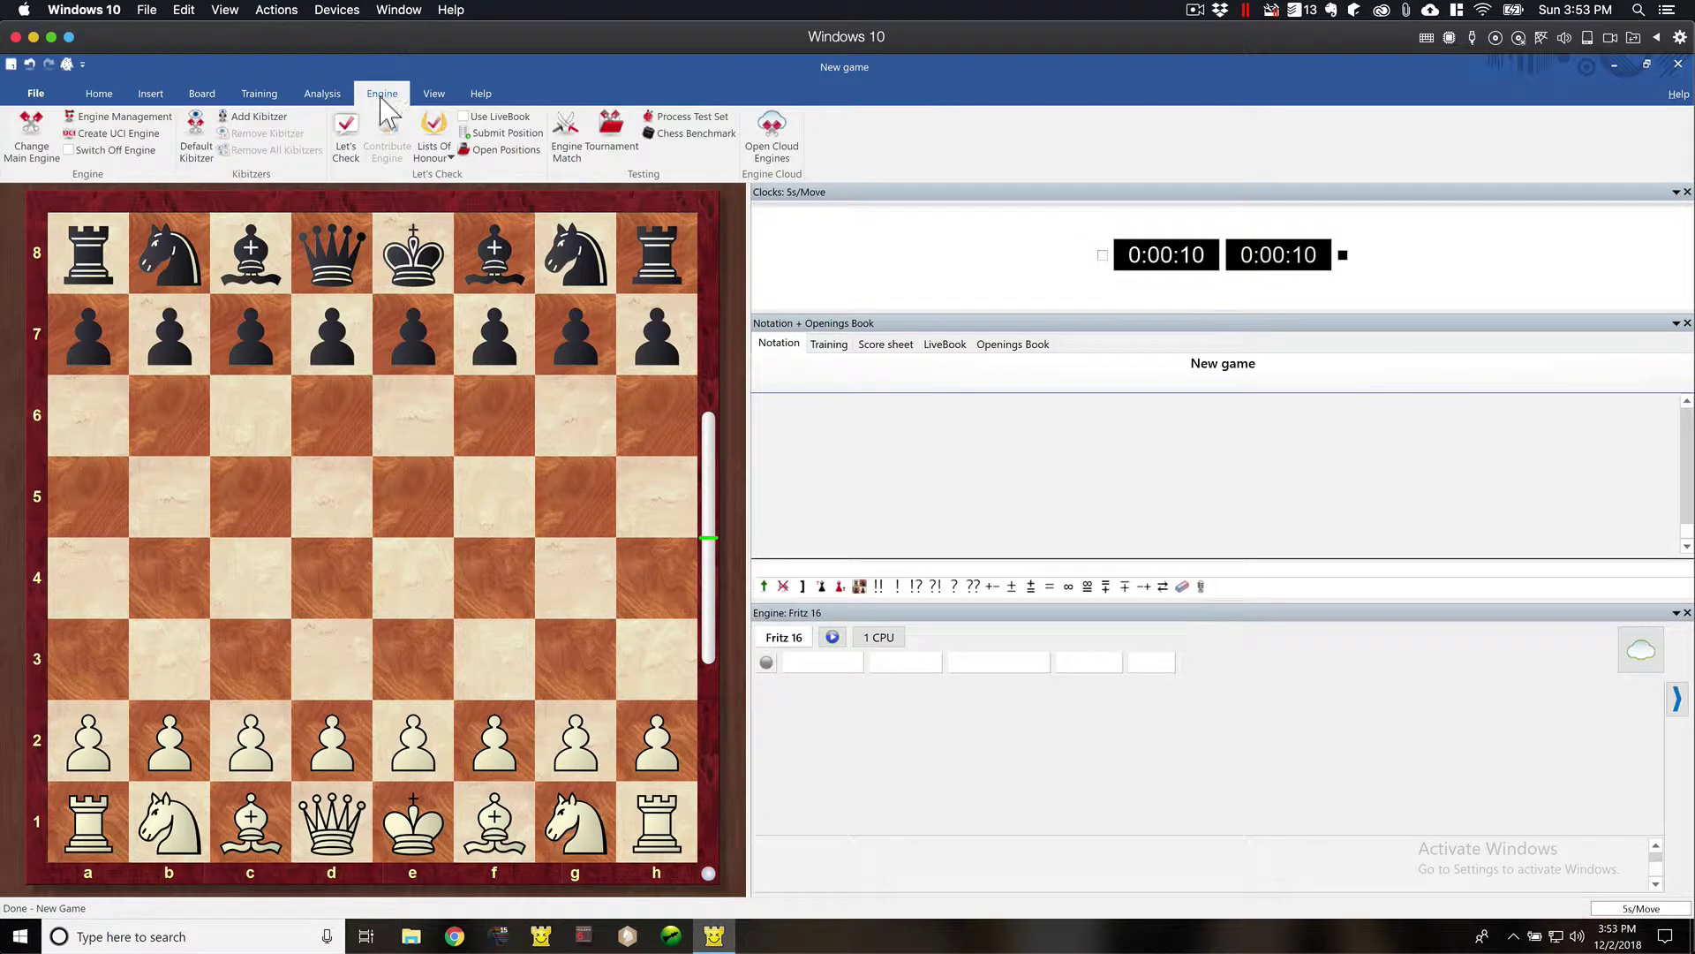
click(50, 135)
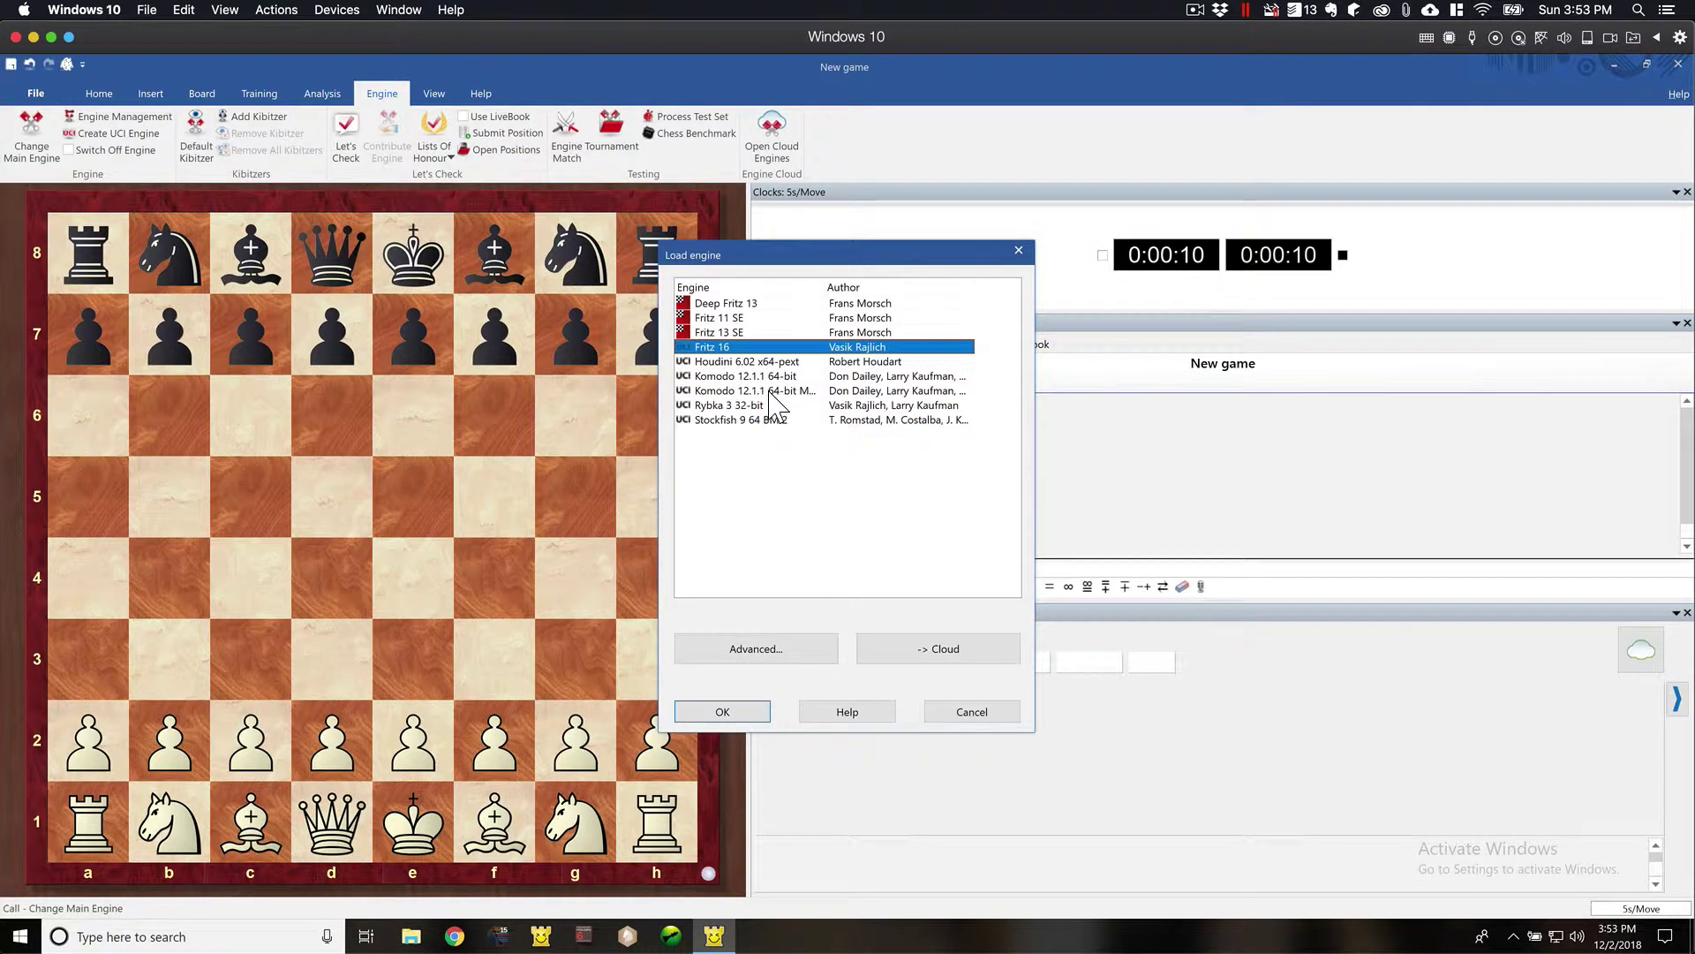
click(770, 390)
click(753, 375)
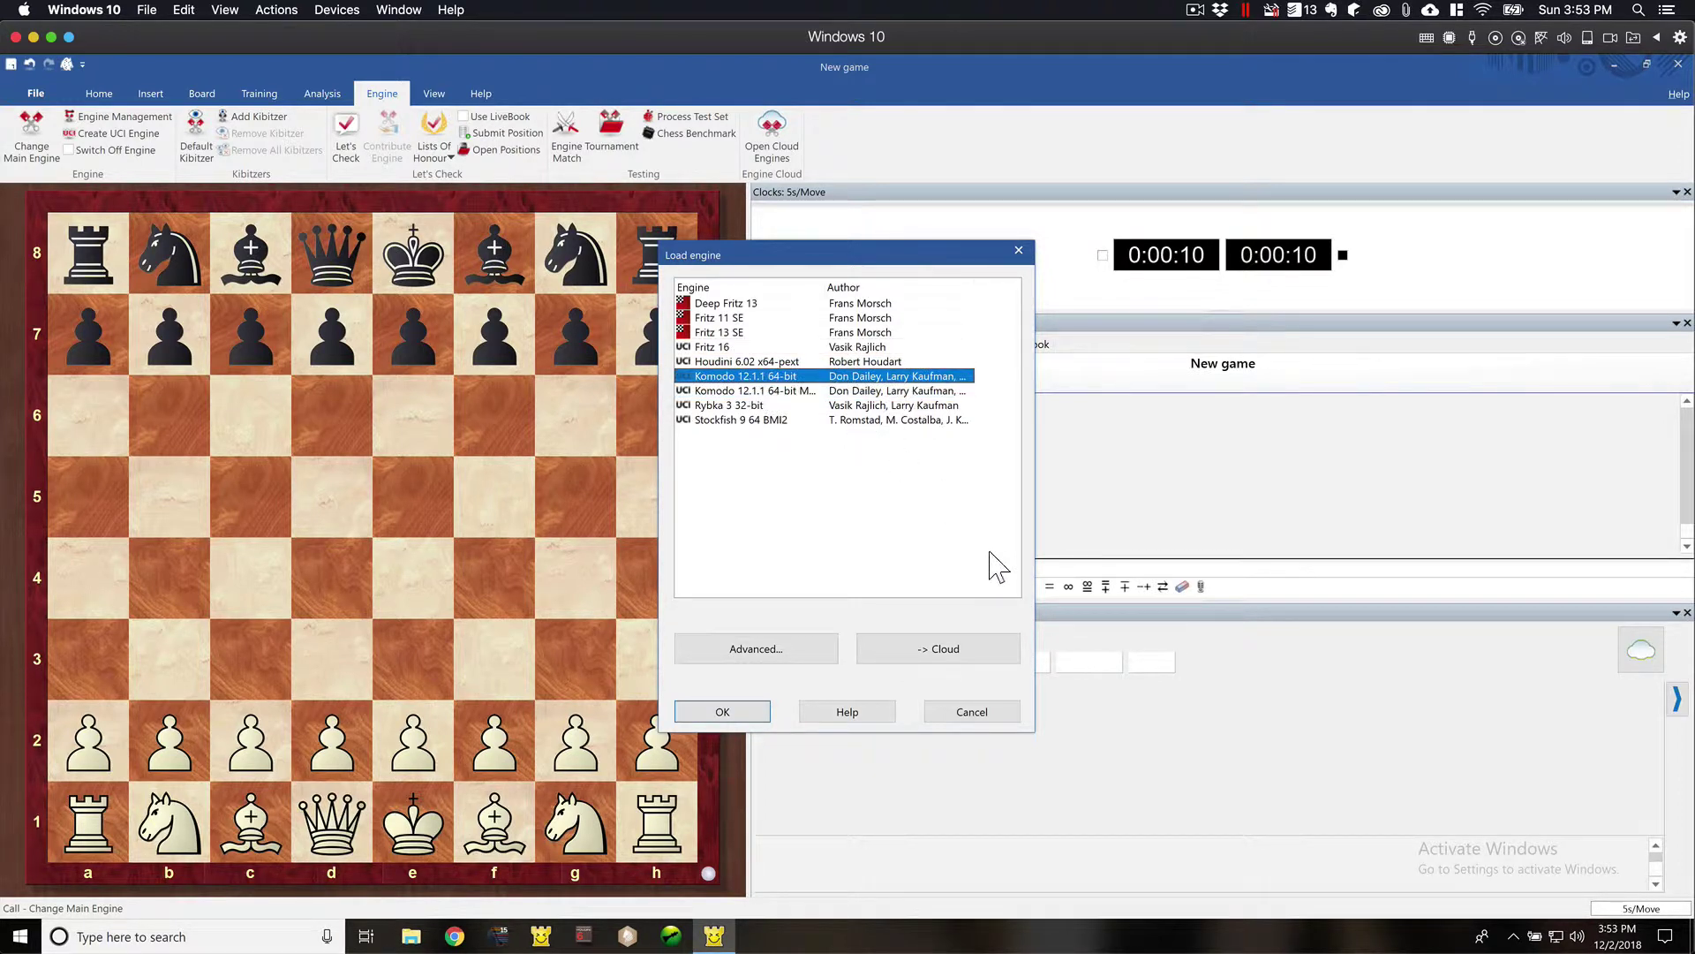
click(747, 710)
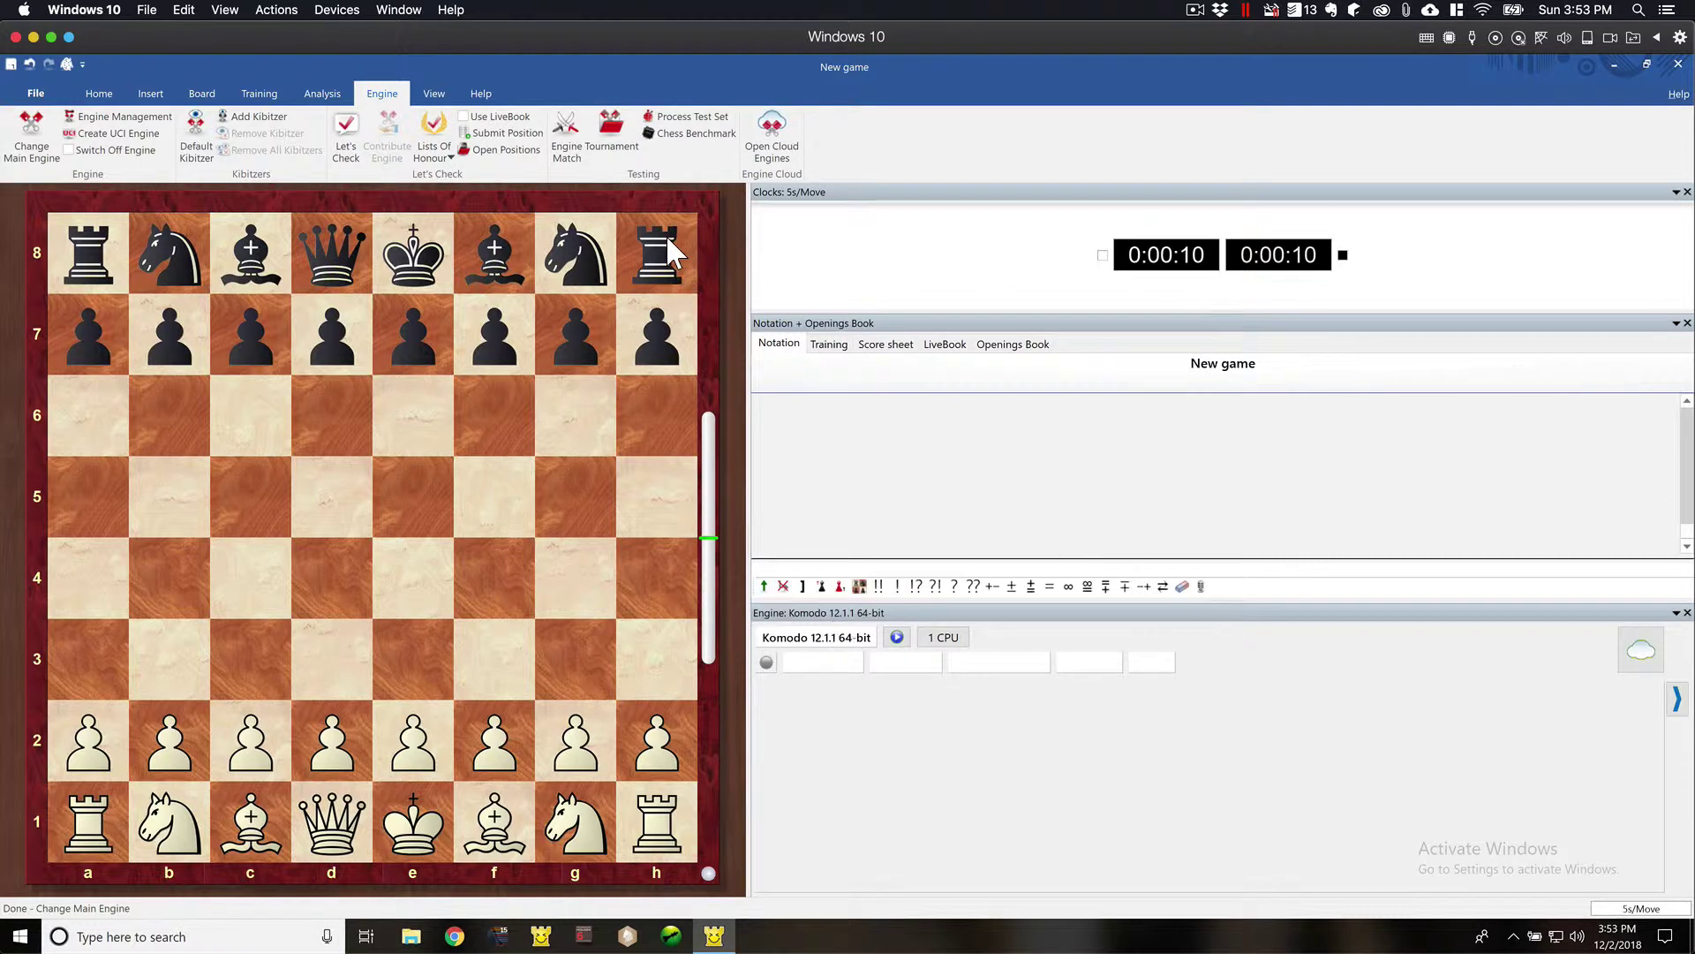
- Start a friendly game against Komodo 12.1.1 64-bit using Training > Friend mode
click(258, 94)
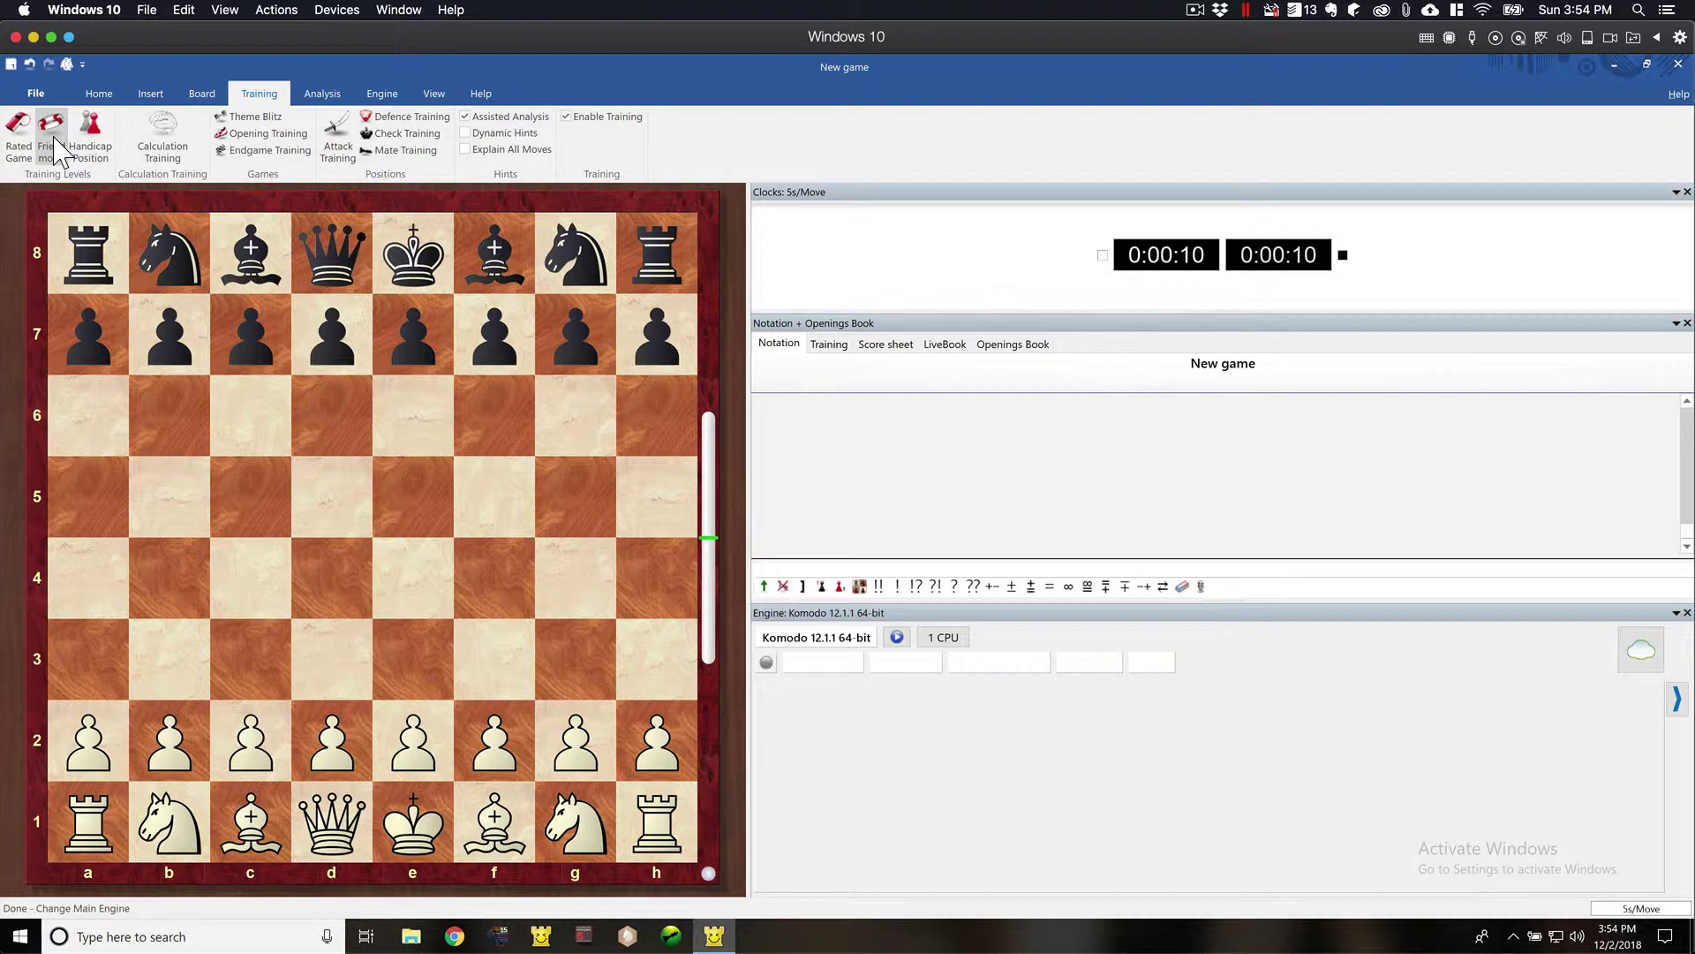
click(57, 148)
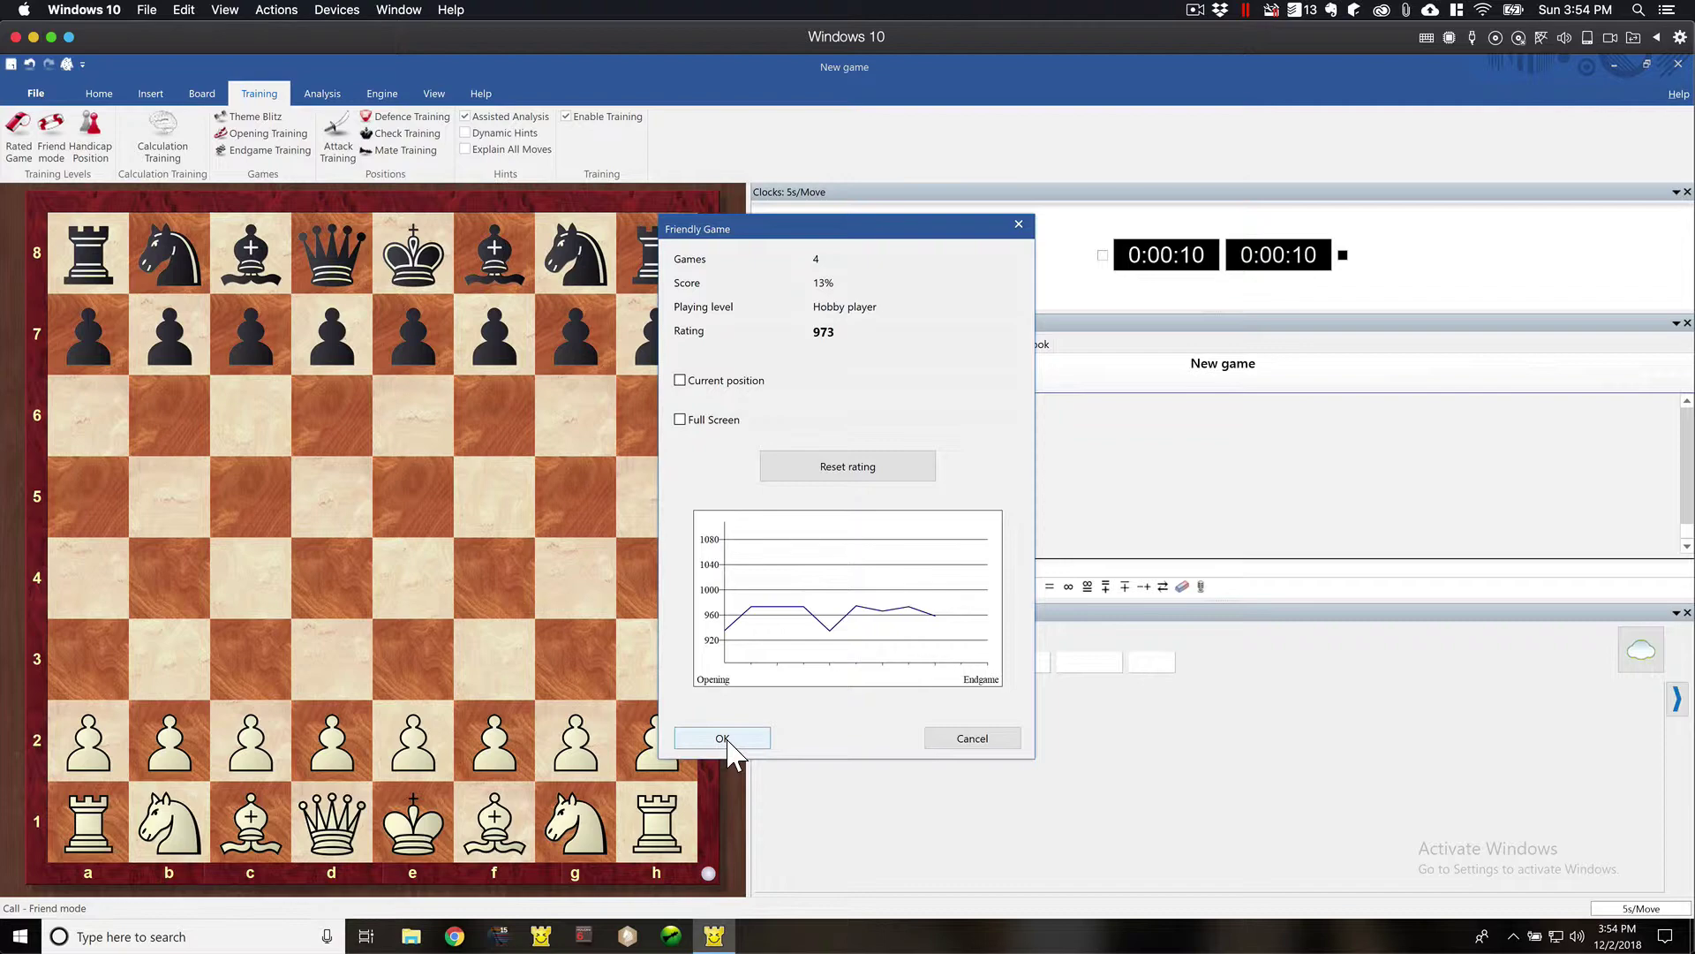
click(725, 739)
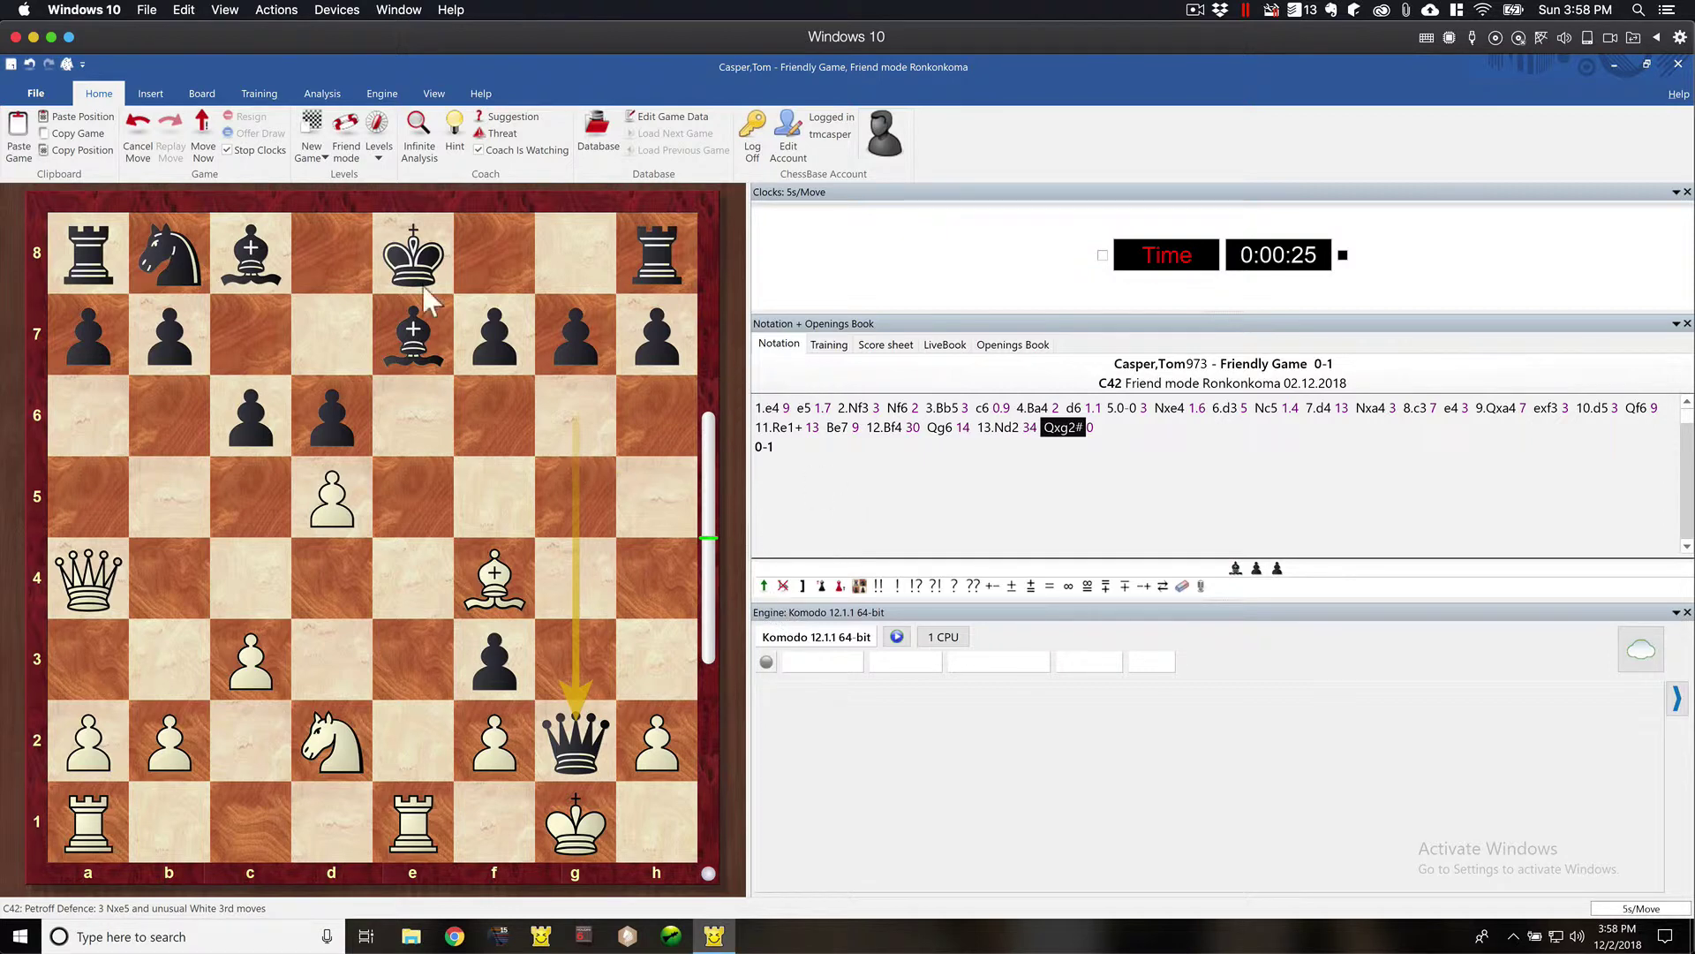
- Choose KOMODO12-friendlies.cbh via Other... as the database to save the game into
click(42, 94)
click(70, 234)
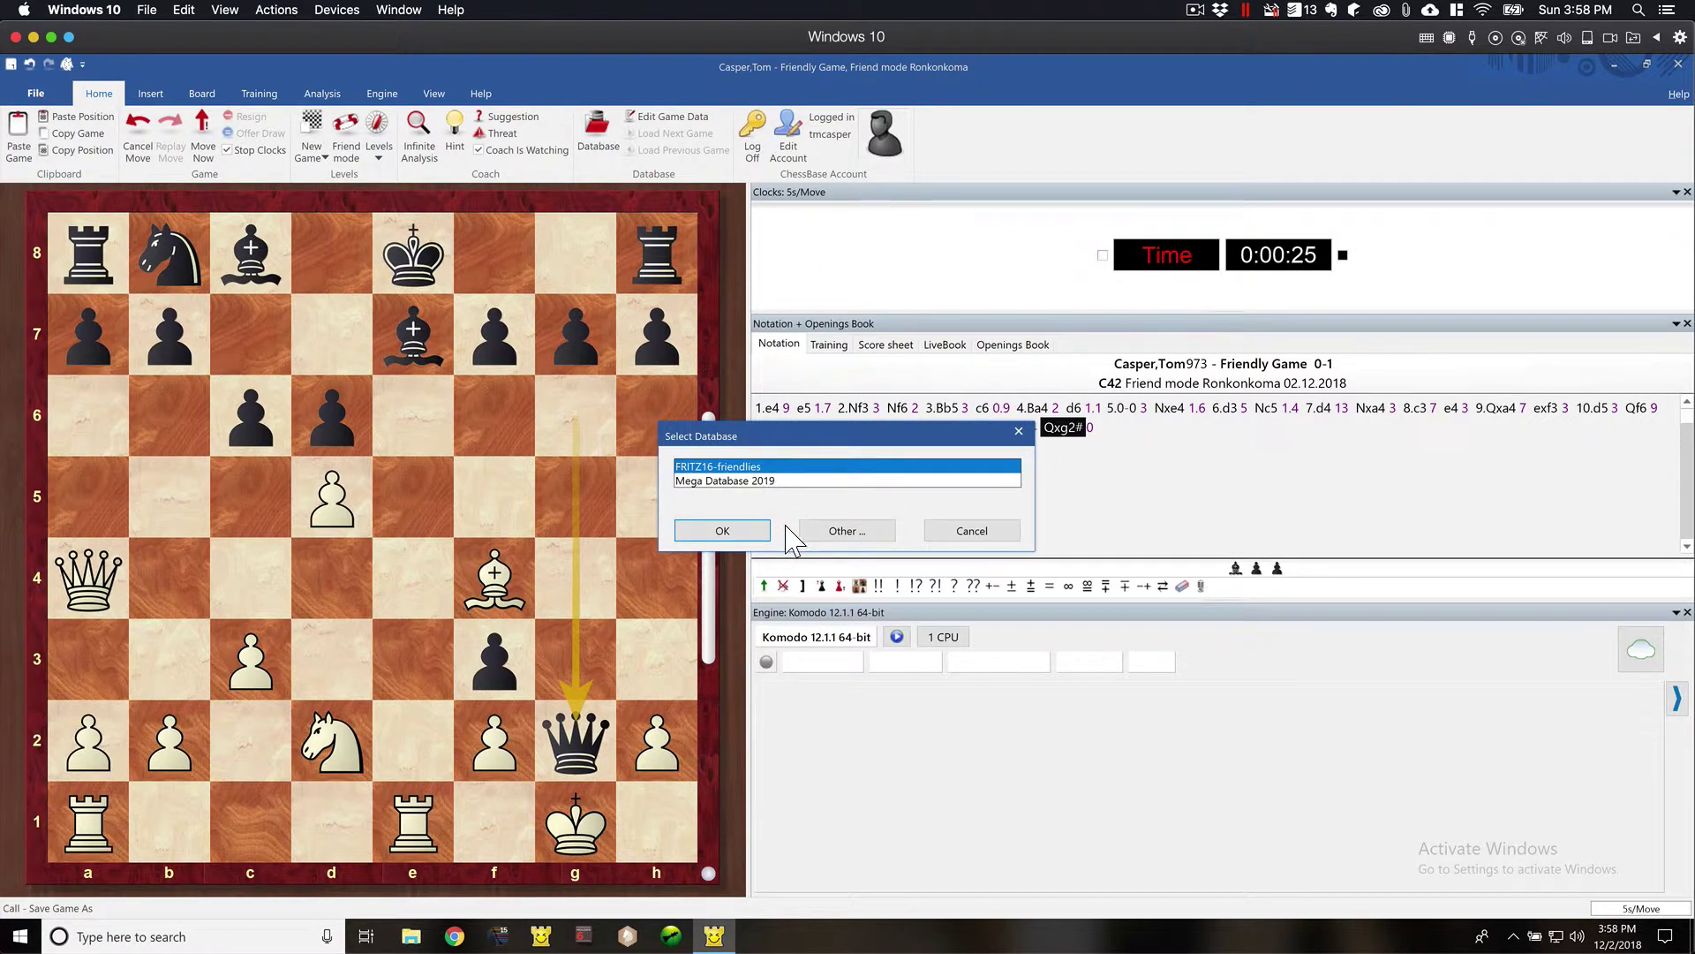
click(848, 533)
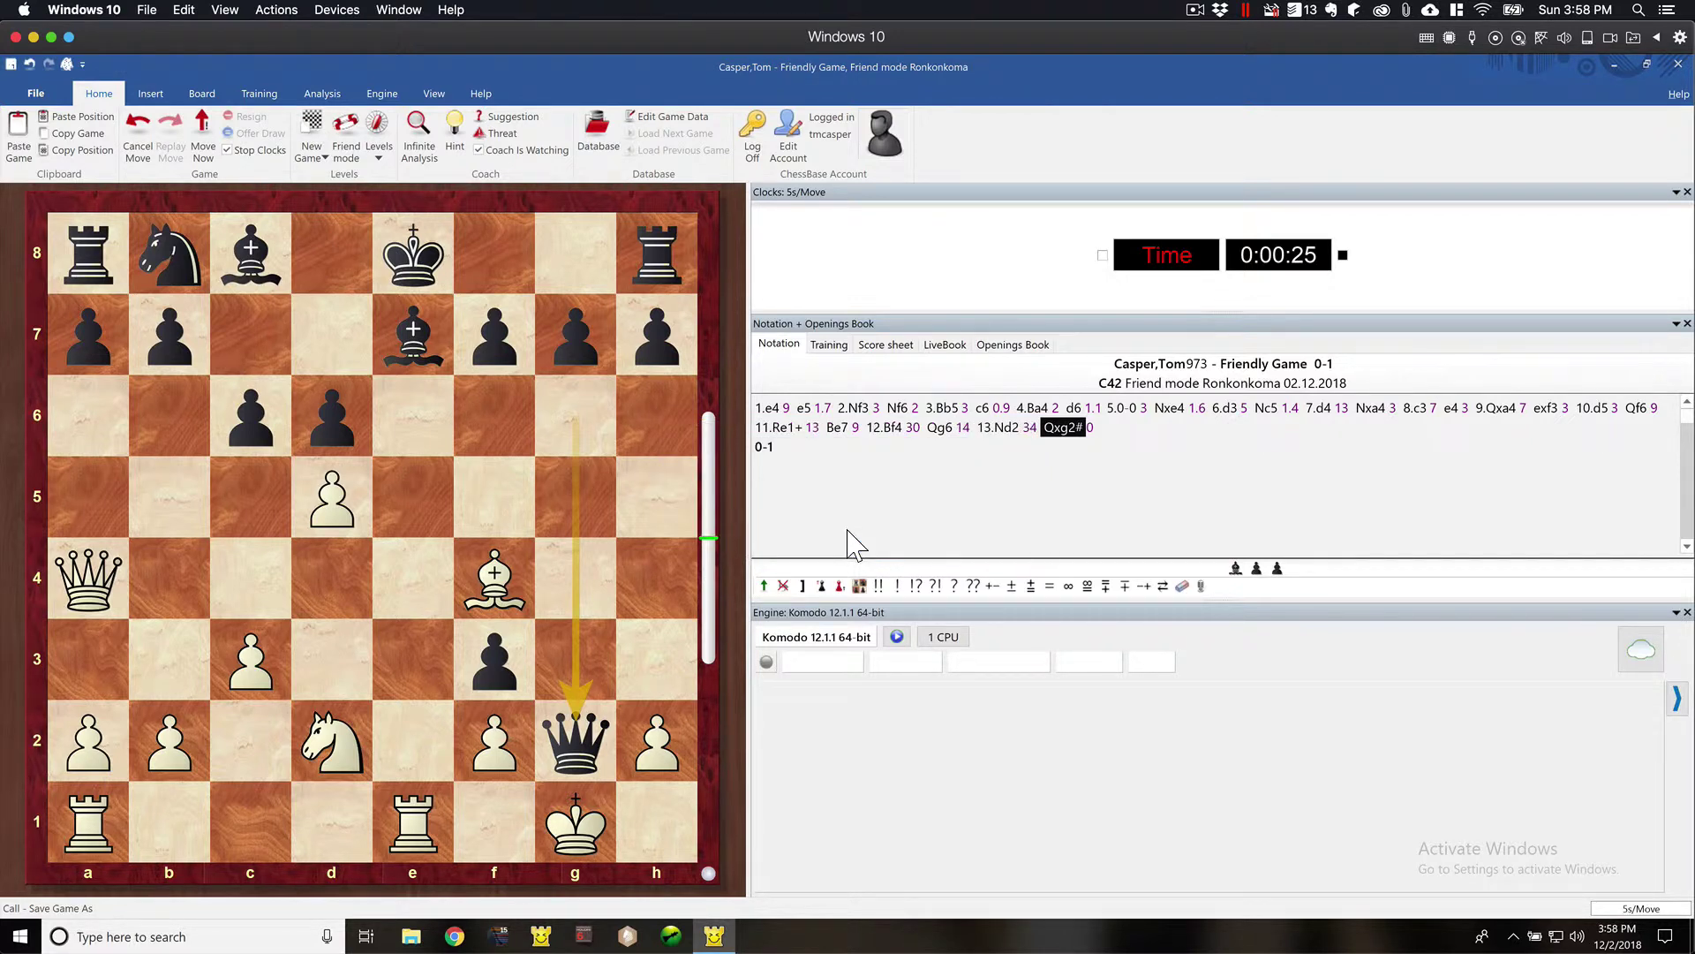
click(843, 427)
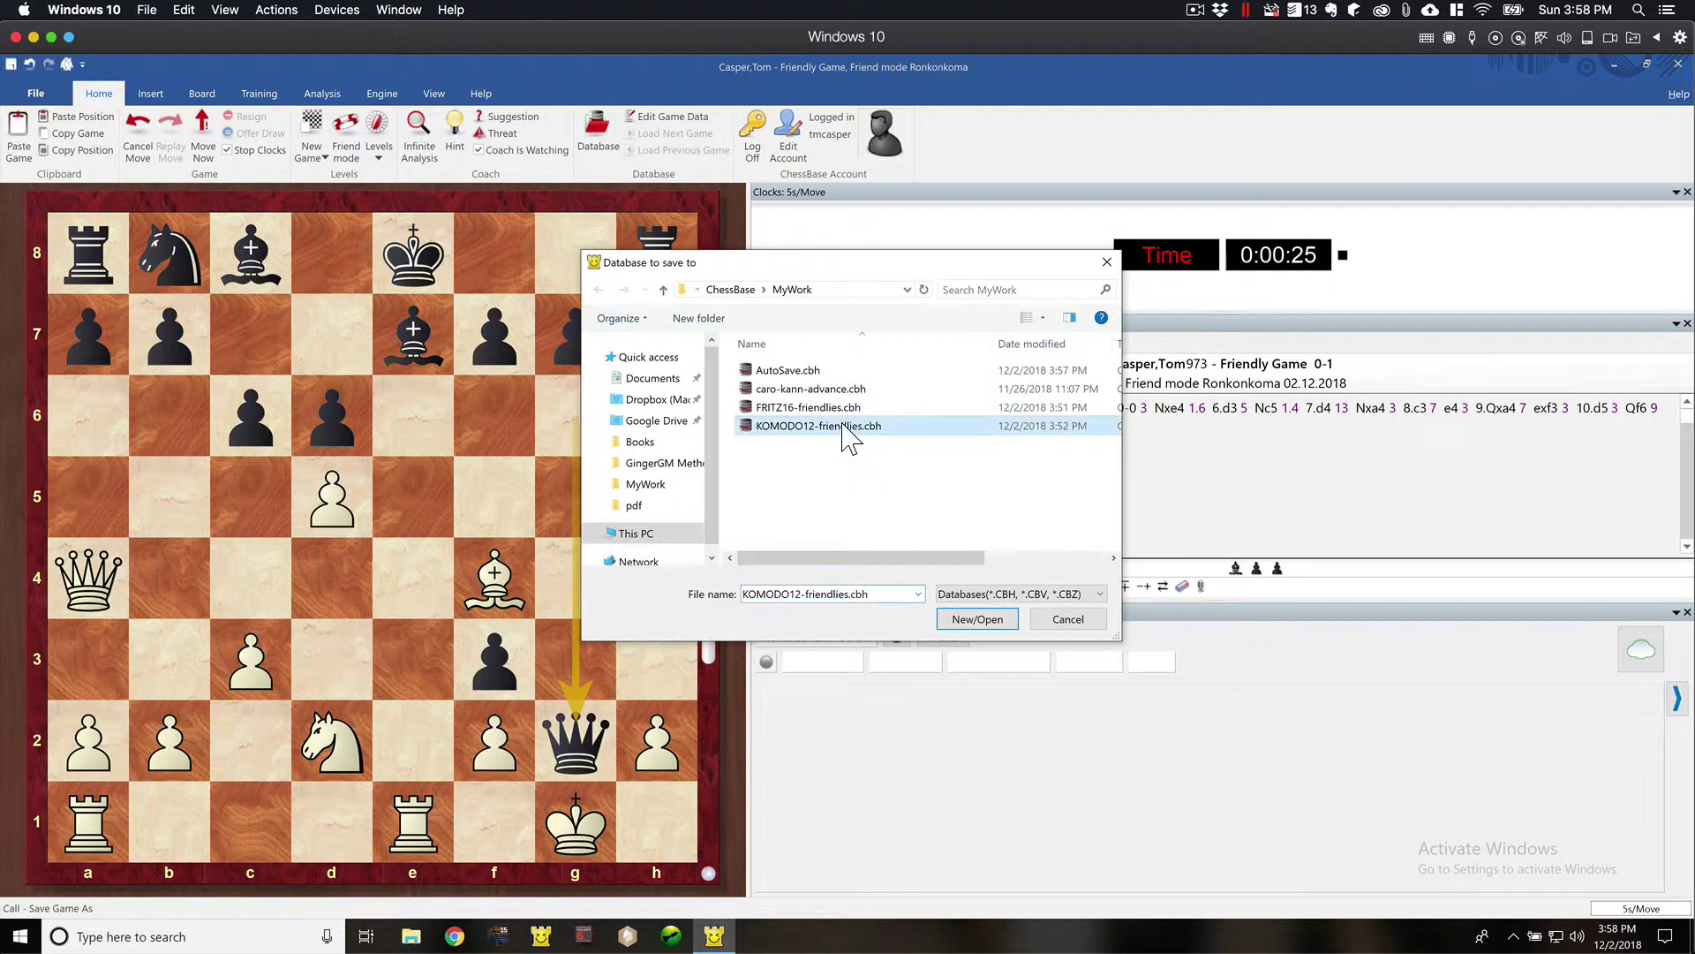
click(987, 621)
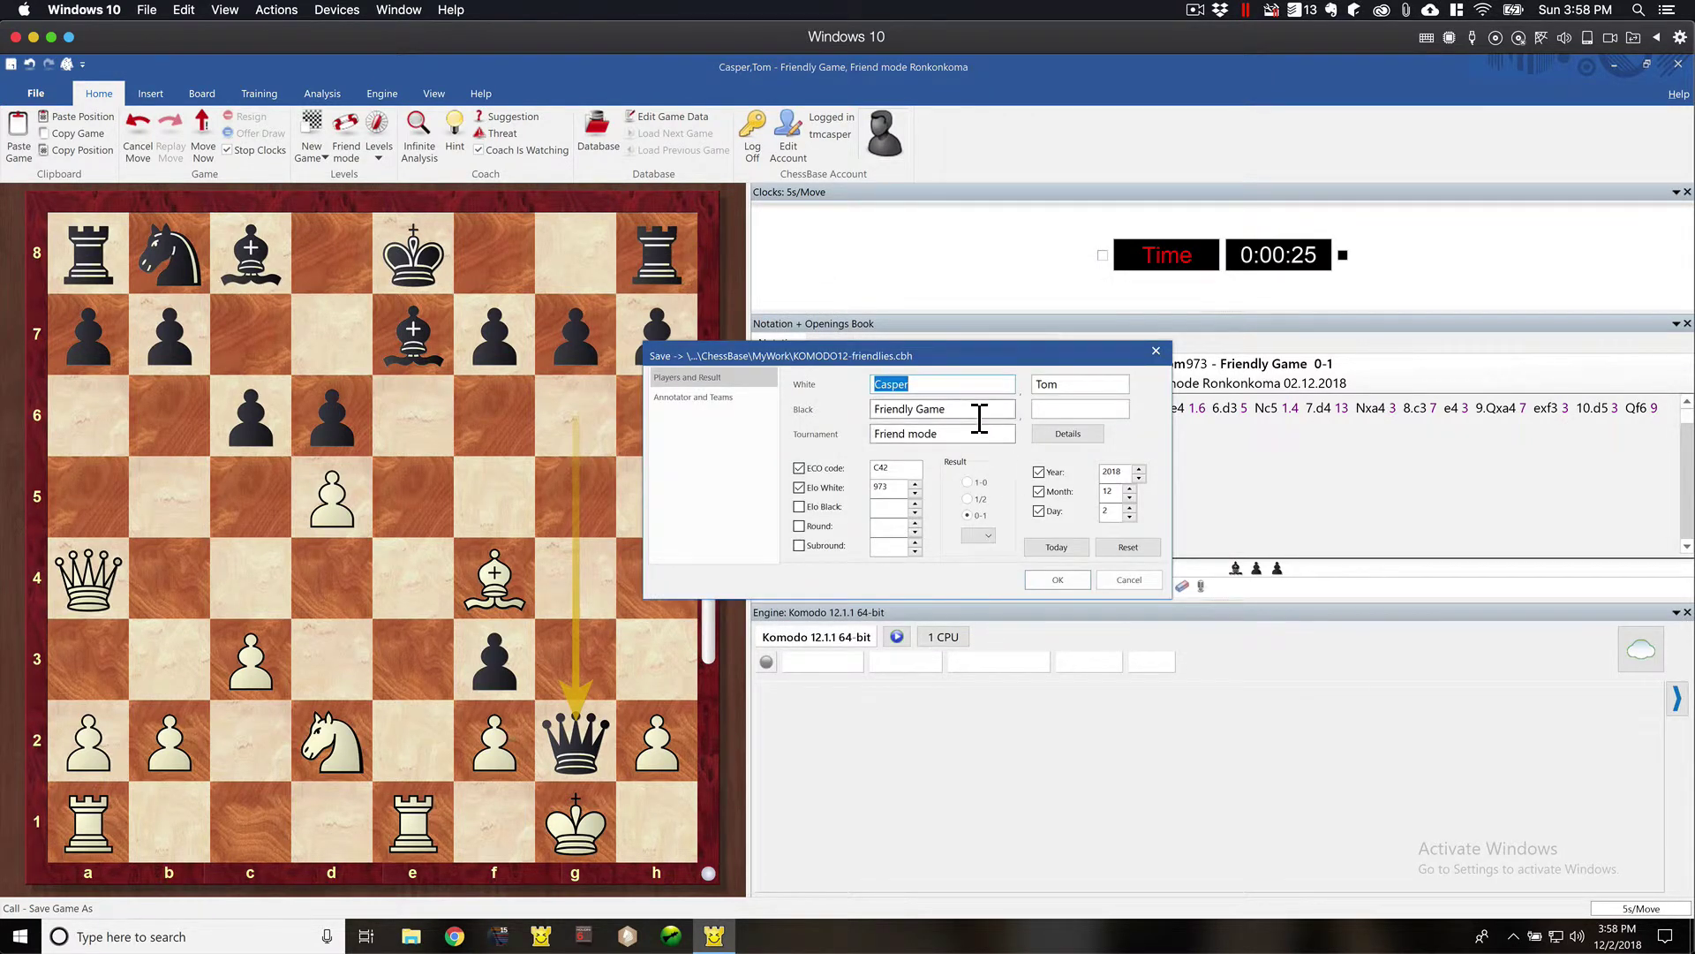
- Record Black as KOMODO-12, Friendly and save the game
double_click(980, 419)
click(980, 419)
key(BackSpace)
key(BackSpace)
key(BackSpace)
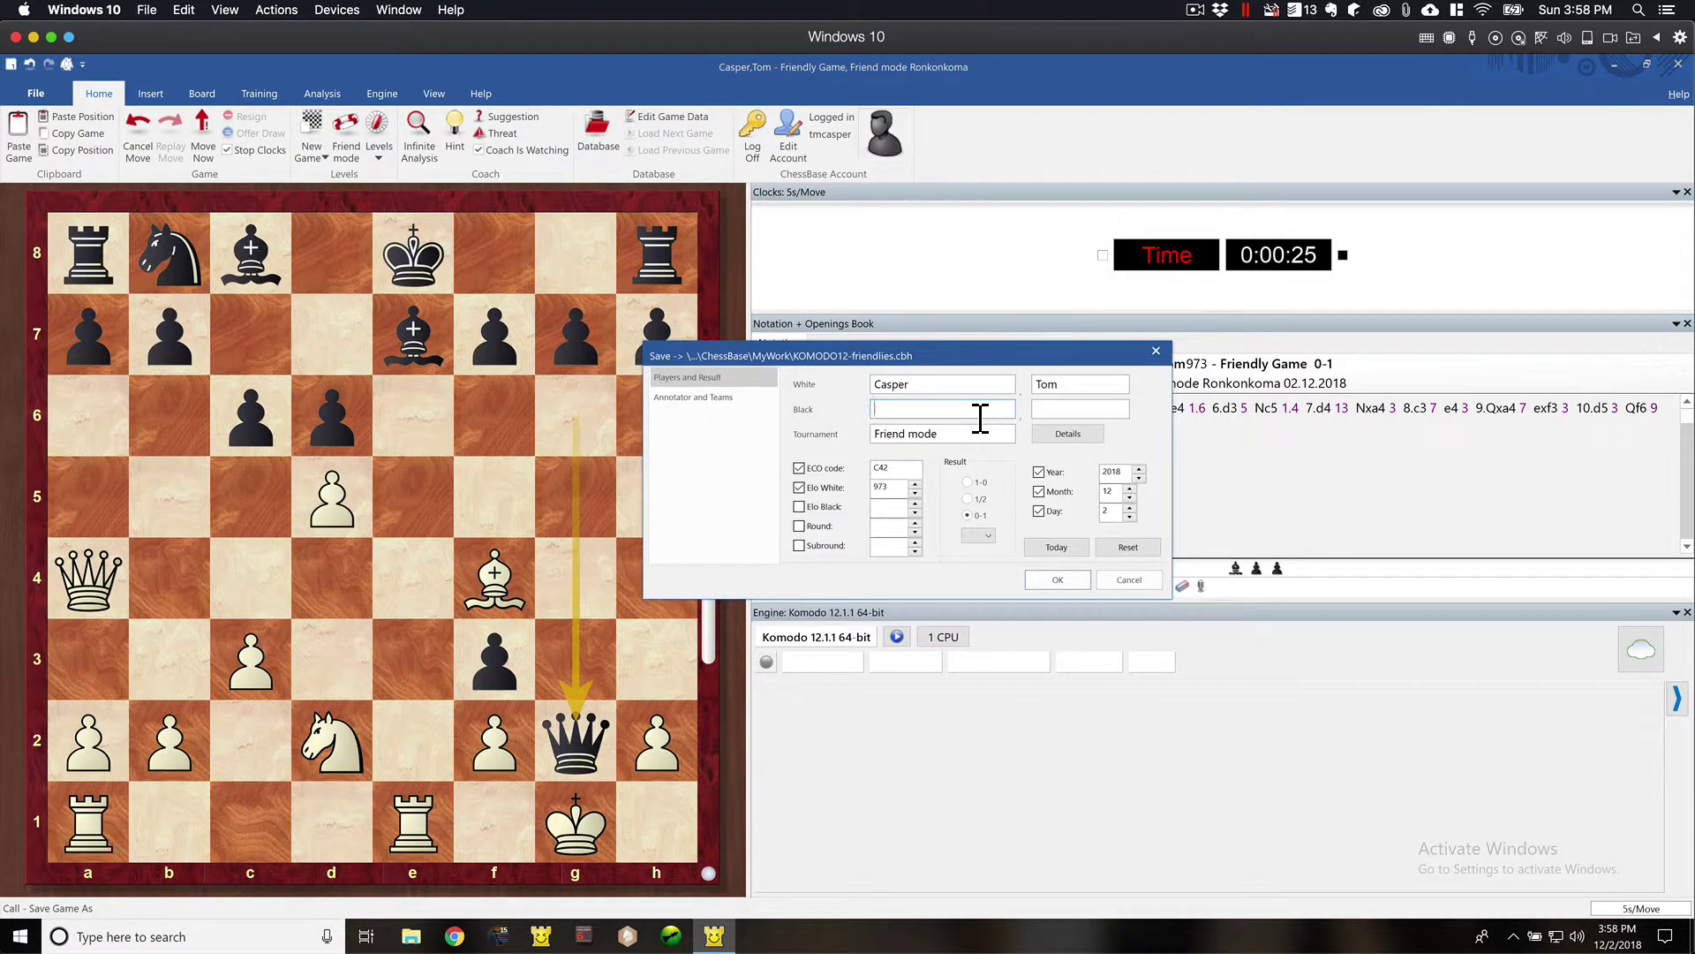
text(KOMODO-12)
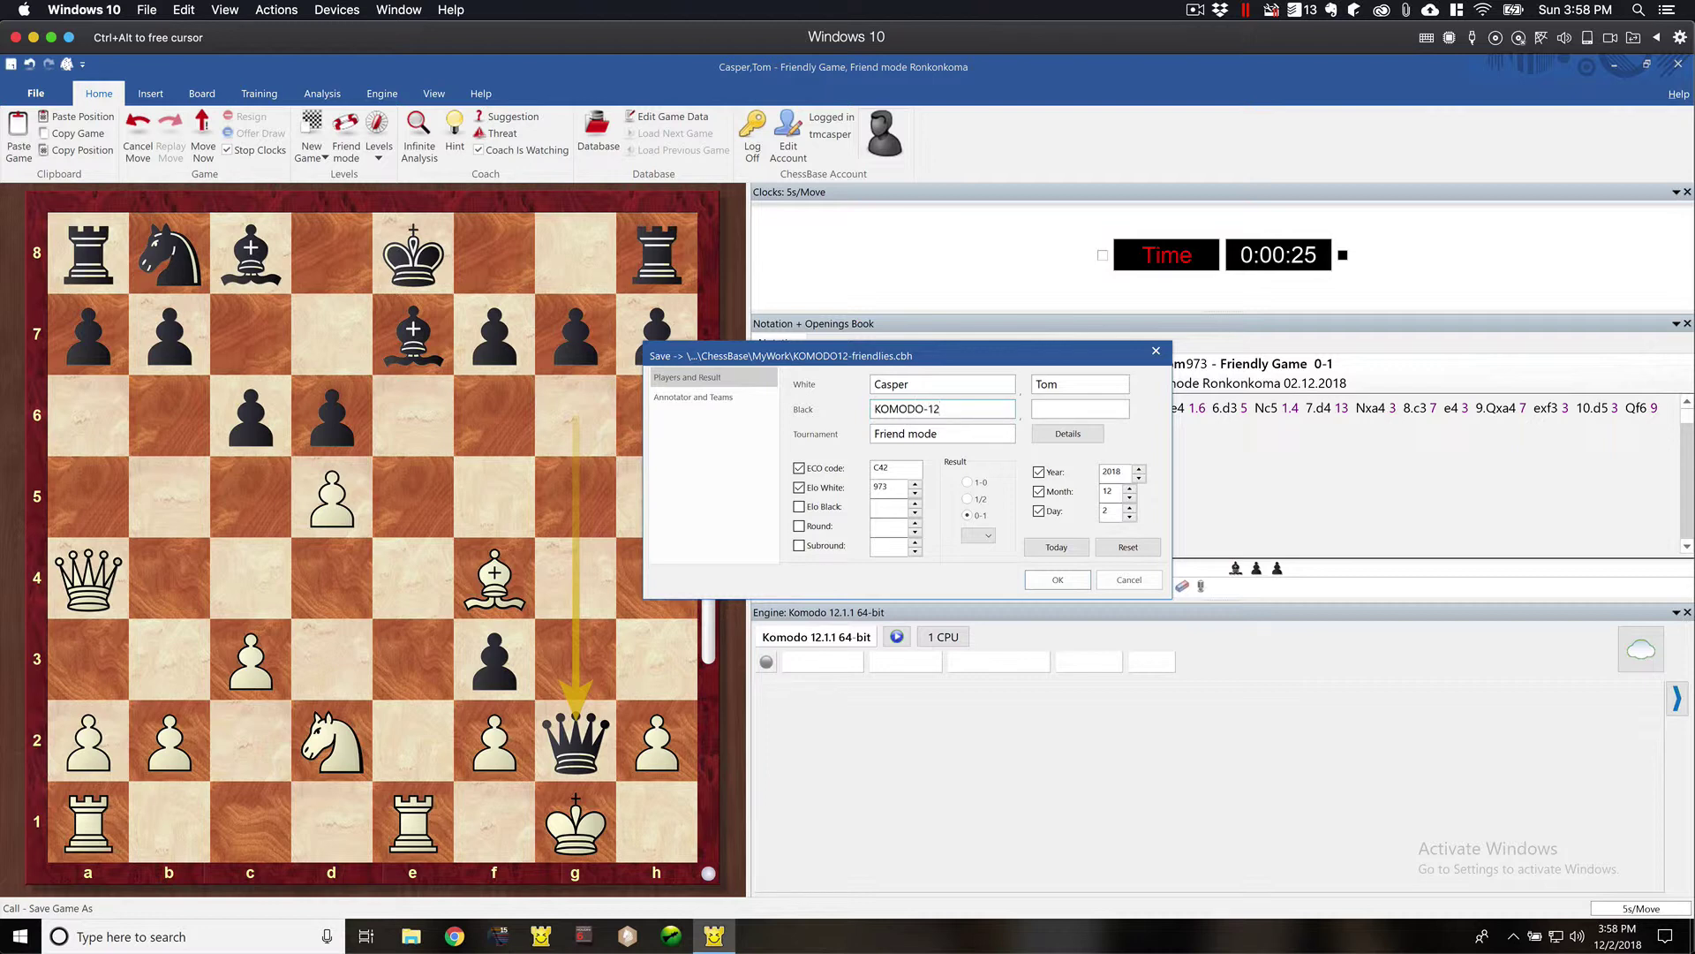
click(1080, 408)
text(iendly)
click(1060, 583)
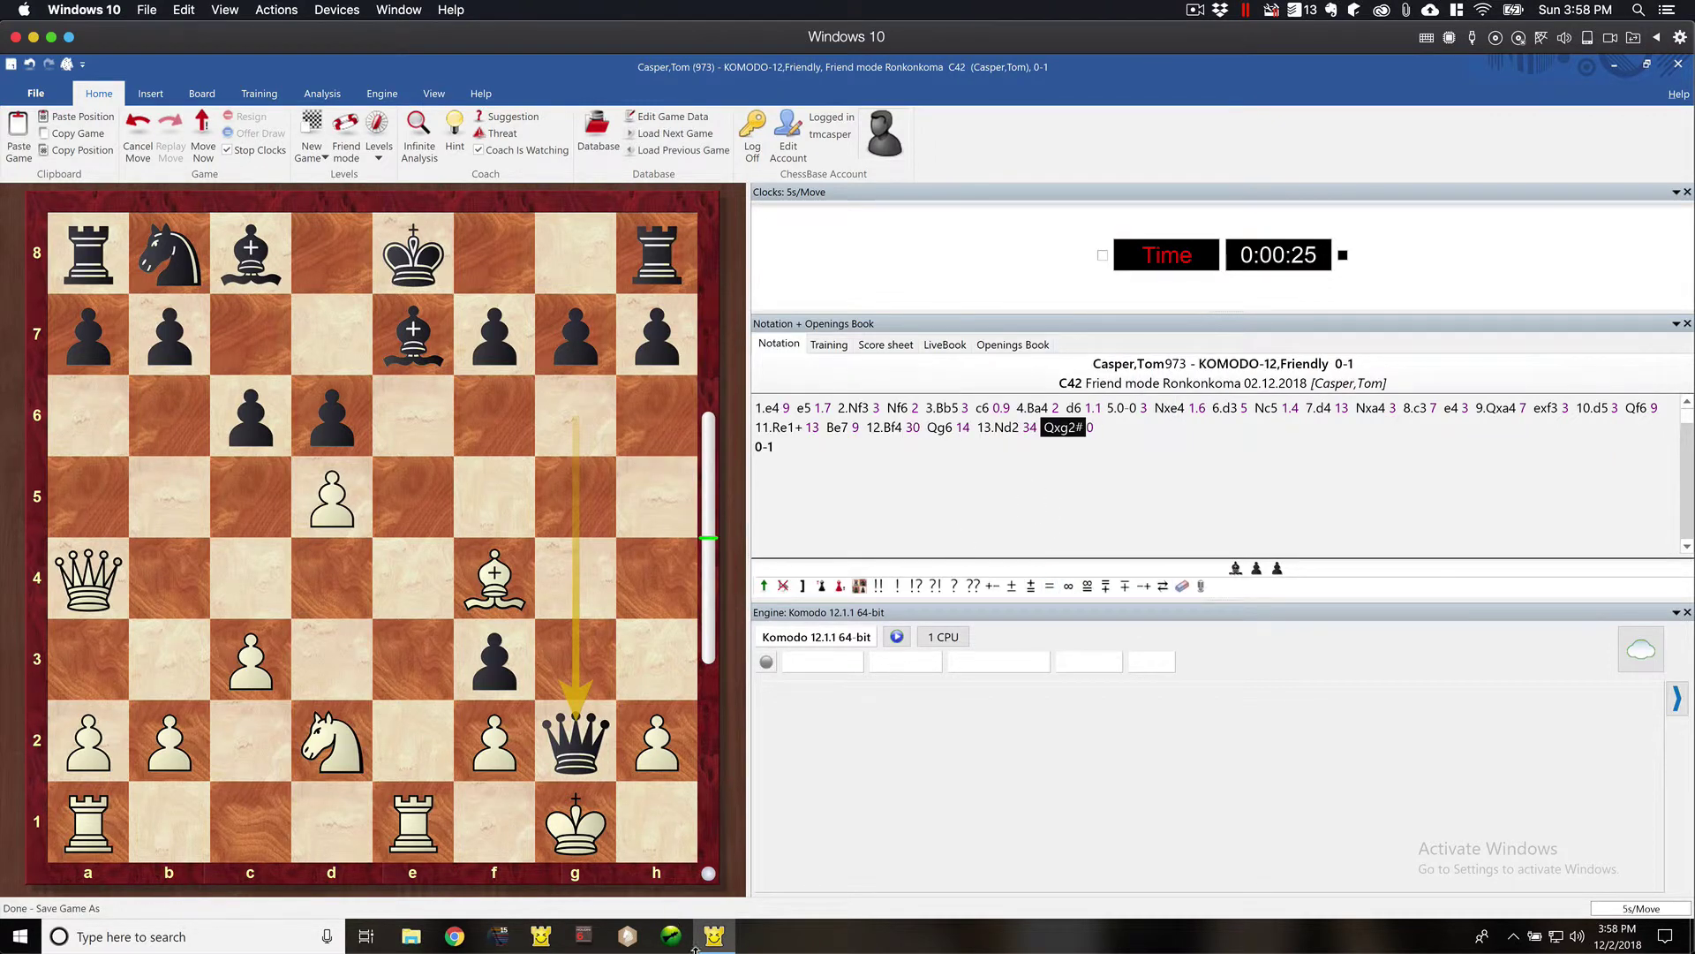
- Relaunch ChessBase 15 and preview KOMODO12-friendlies, showing its single 0-1, 13-move C42 game
click(499, 936)
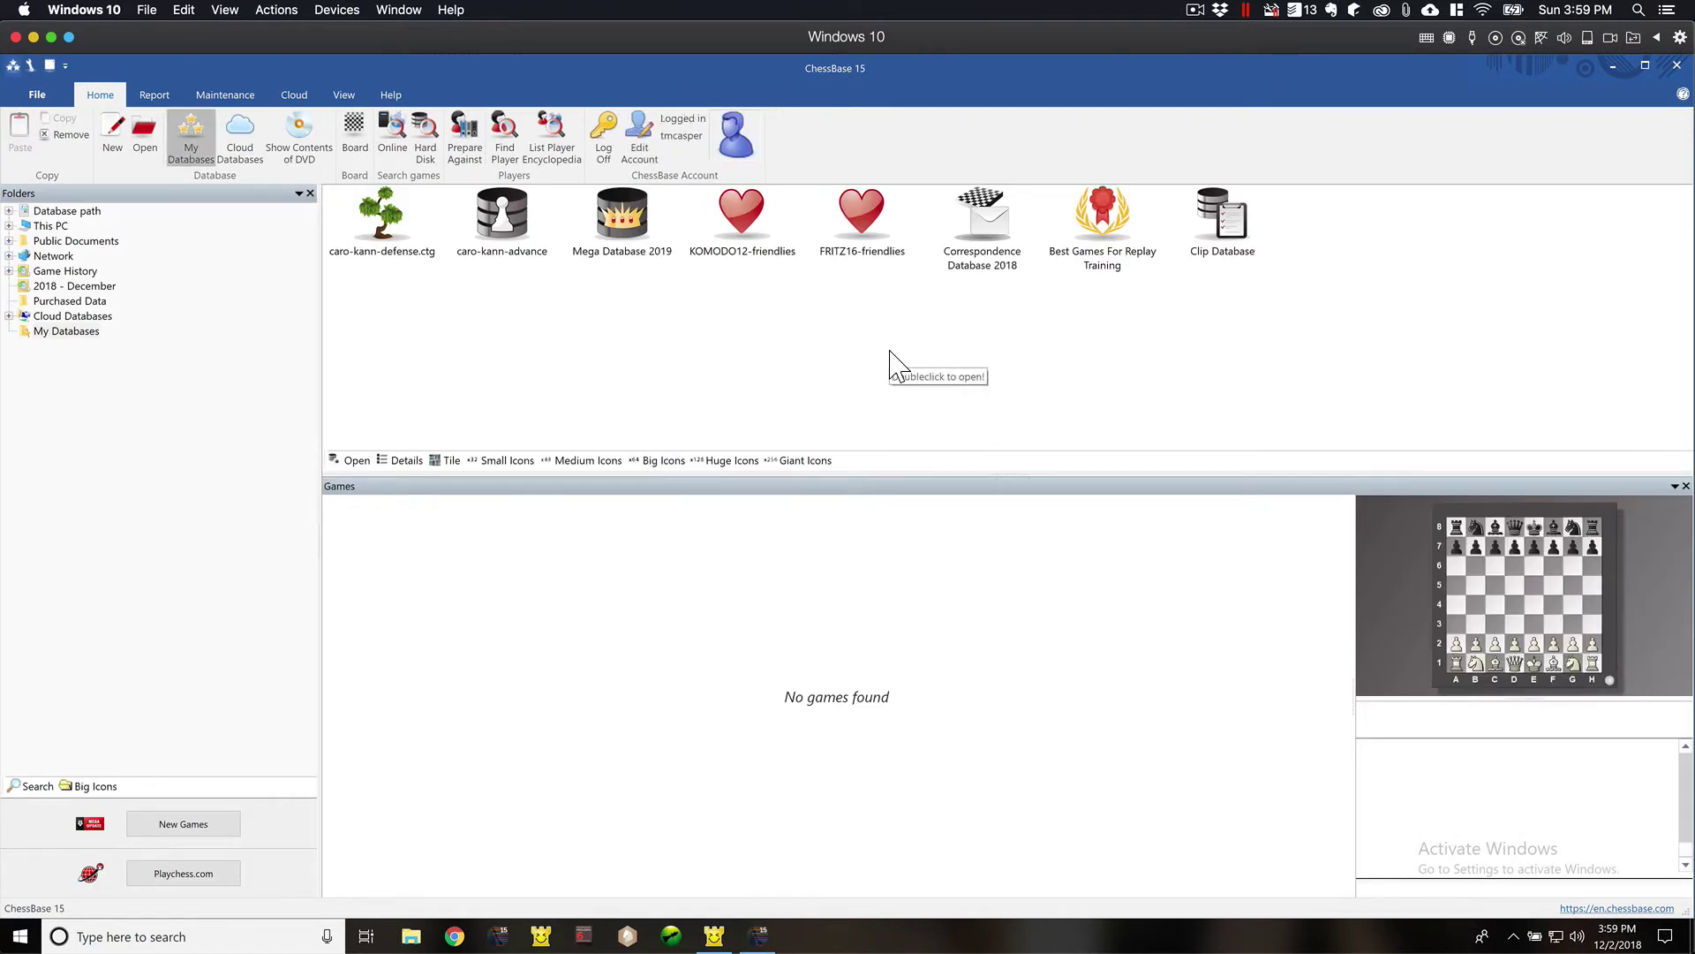
click(867, 236)
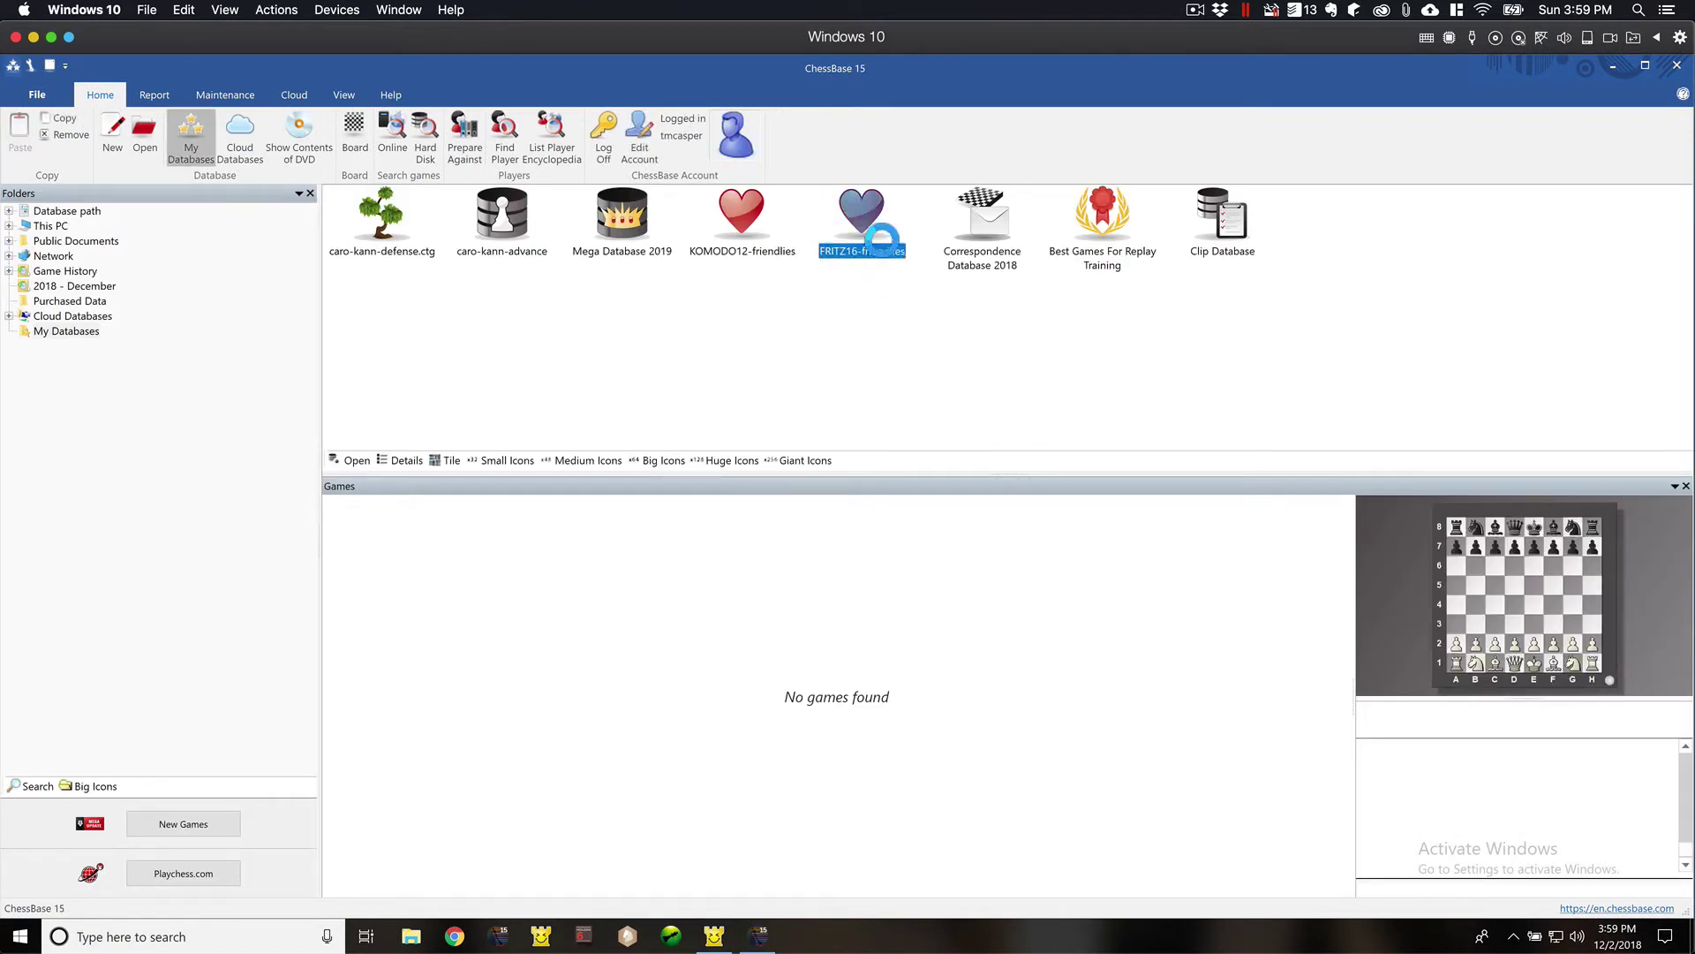
click(740, 235)
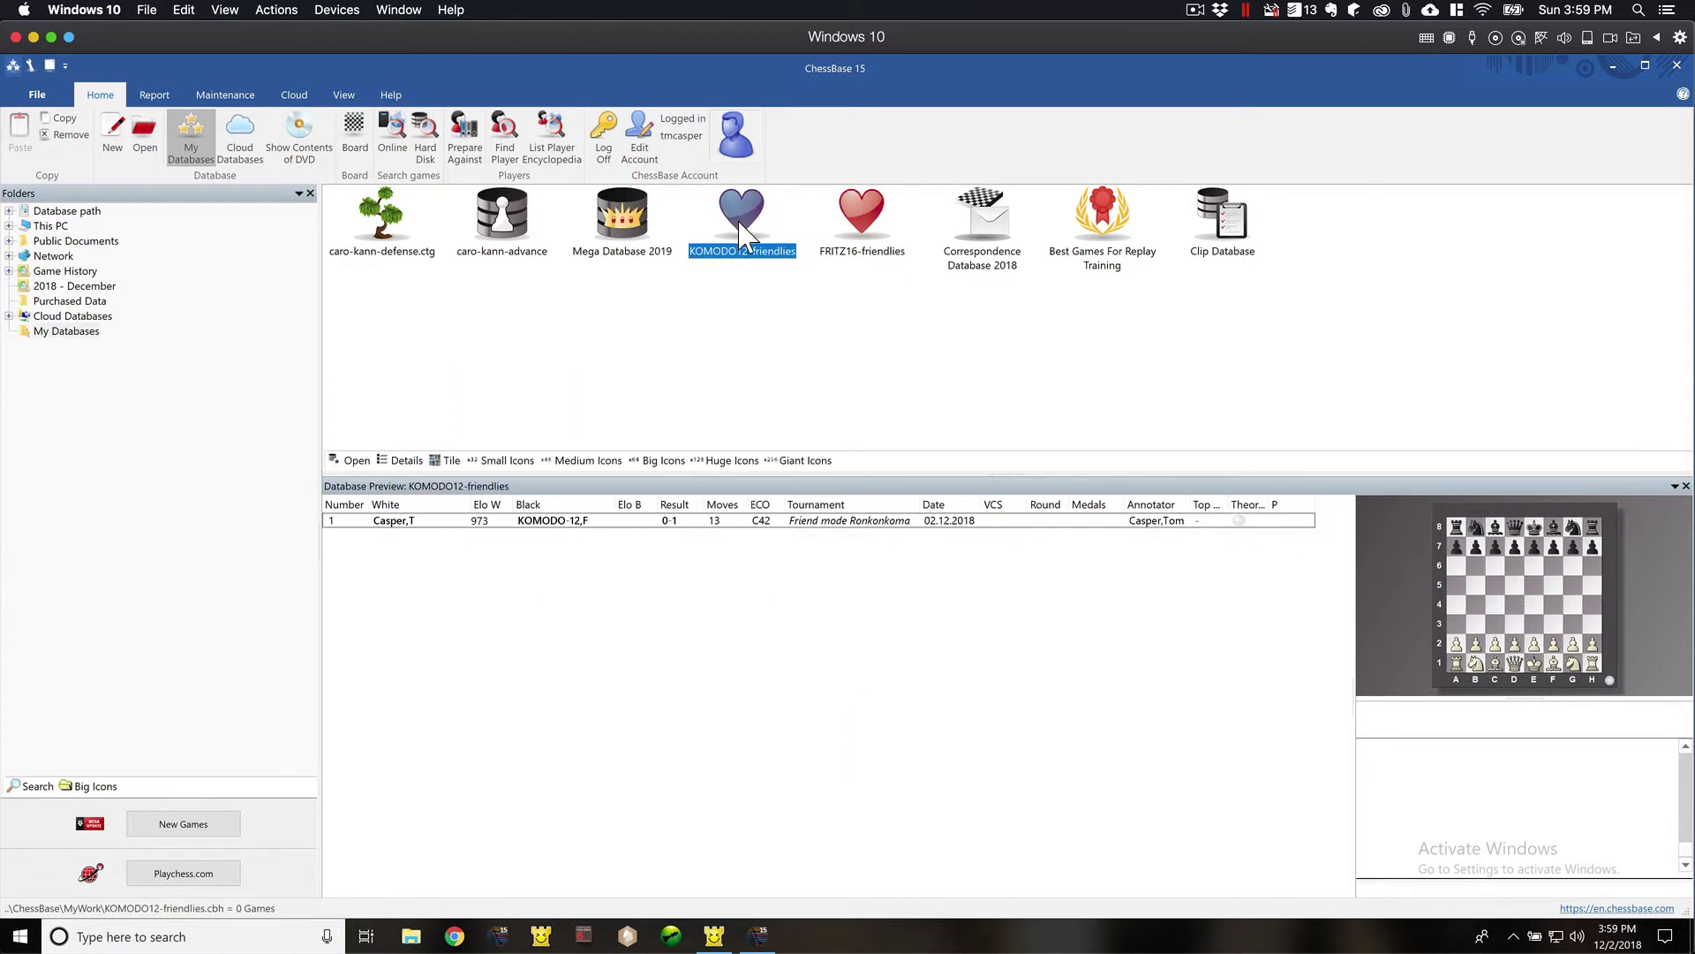